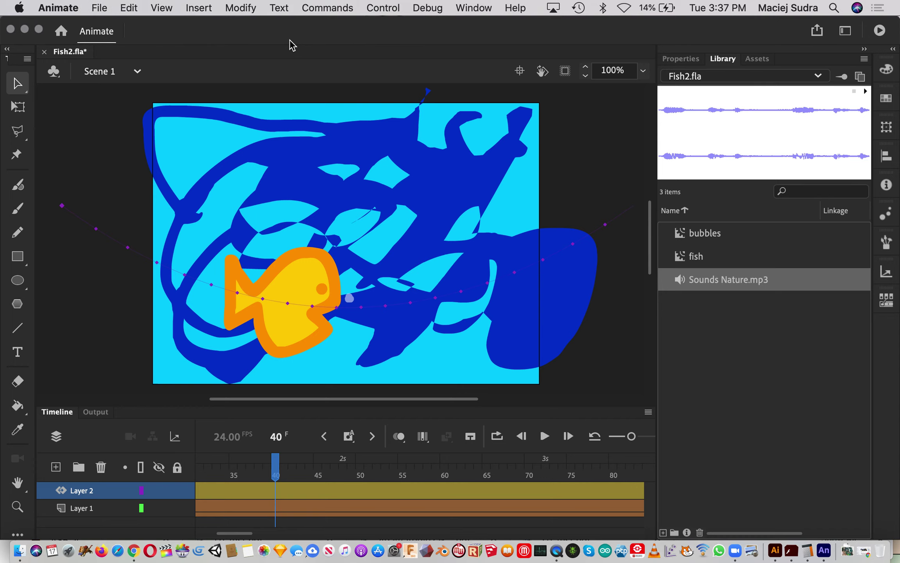
Preview the Fish2 animation in a test window, then close the preview
click(389, 5)
mouse_move(549, 149)
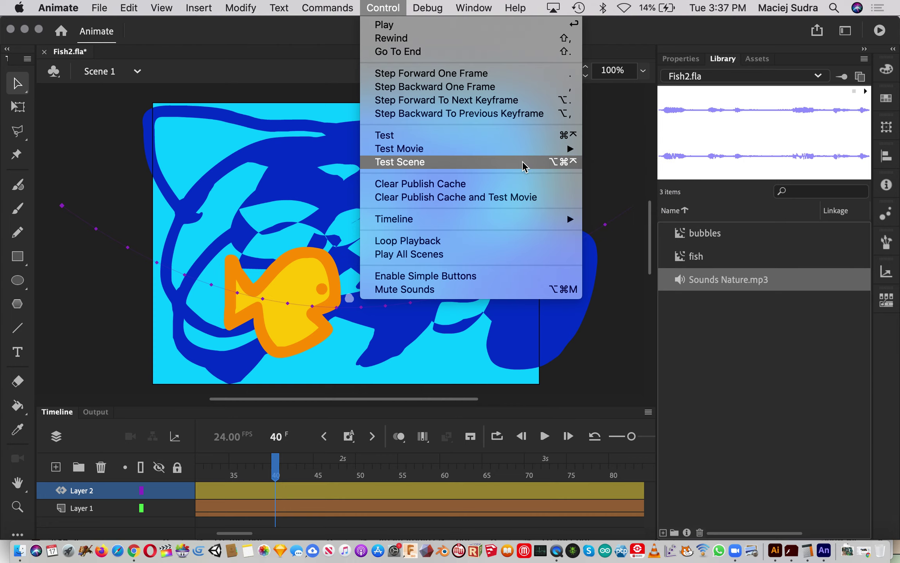
mouse_move(519, 157)
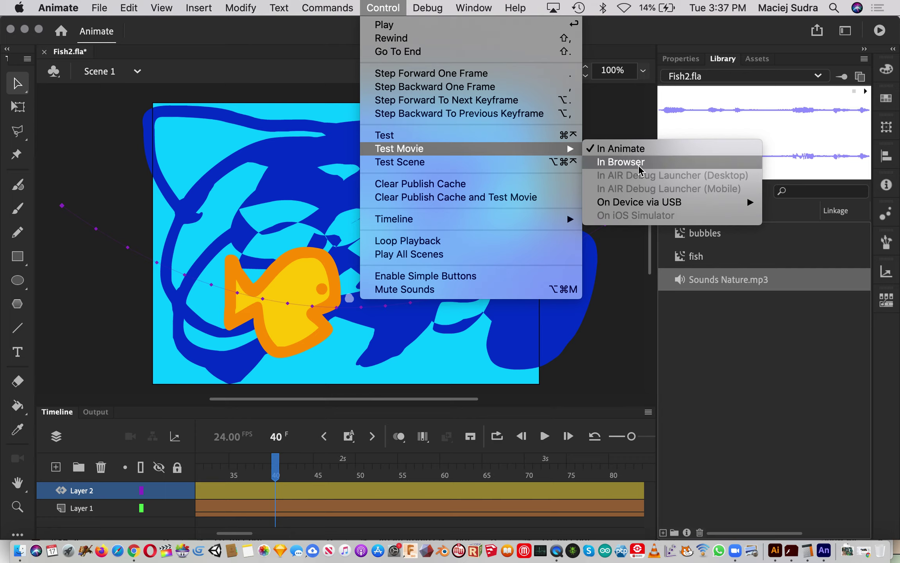
click(631, 149)
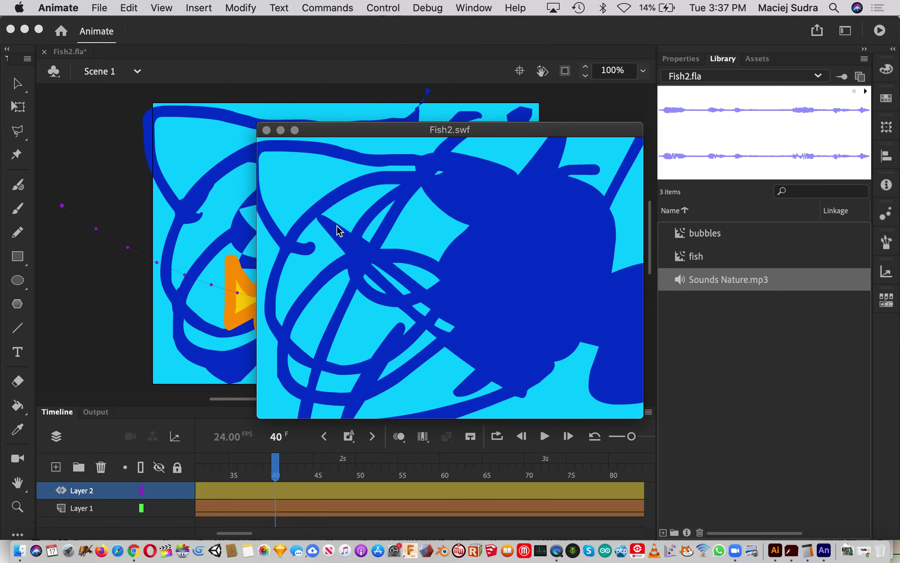
click(265, 132)
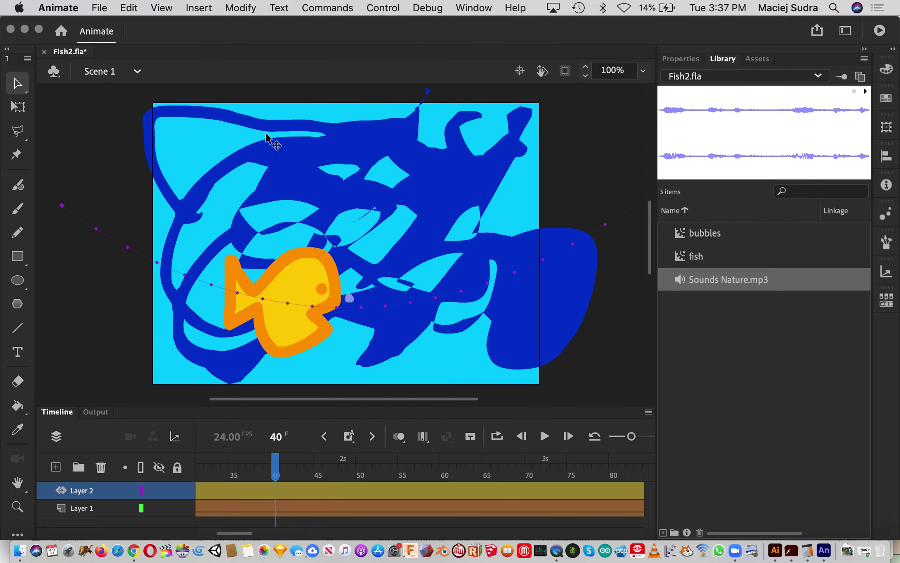
Create a new document from the HD 1280 x 720 preset
click(101, 9)
click(100, 27)
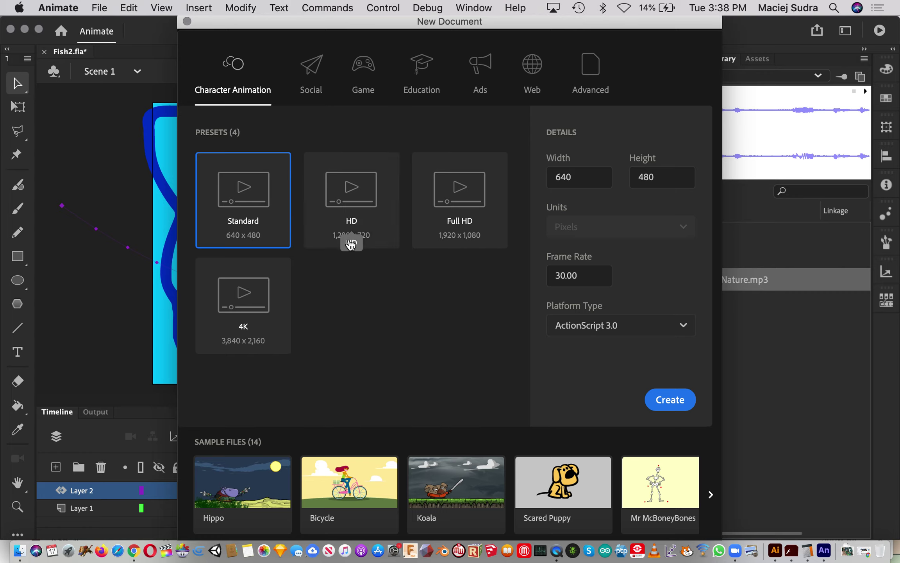
click(331, 226)
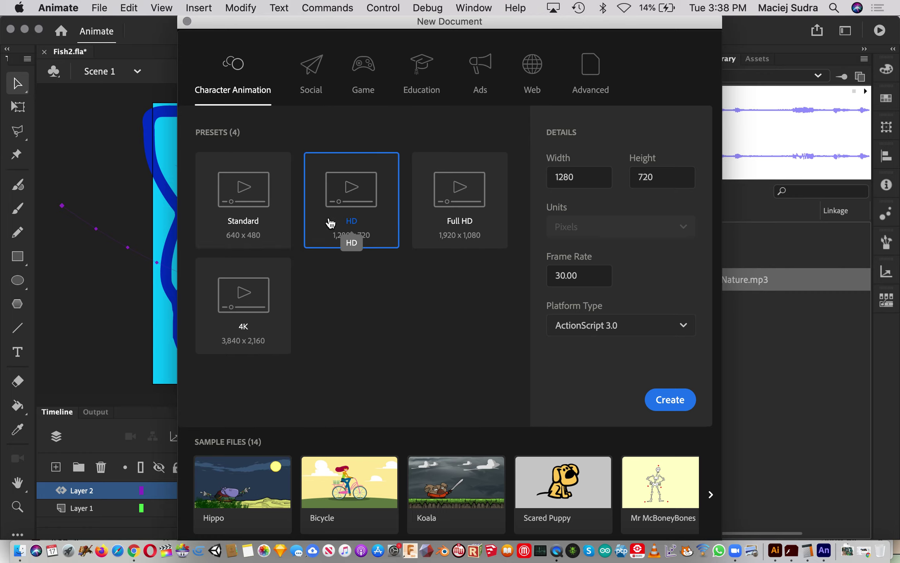
click(670, 400)
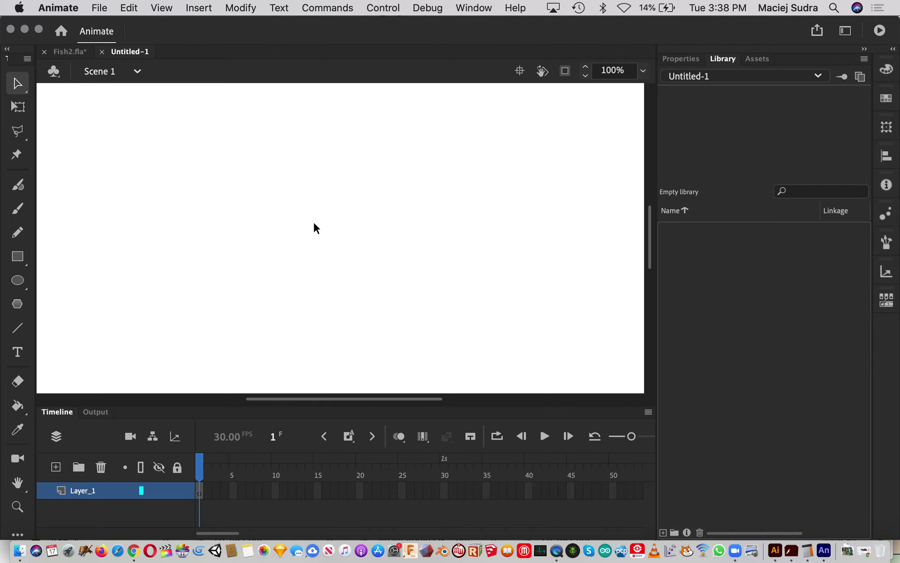
Zoom the stage to 50%, straighten the rotated view, and select frame 1 of Layer_1
click(642, 71)
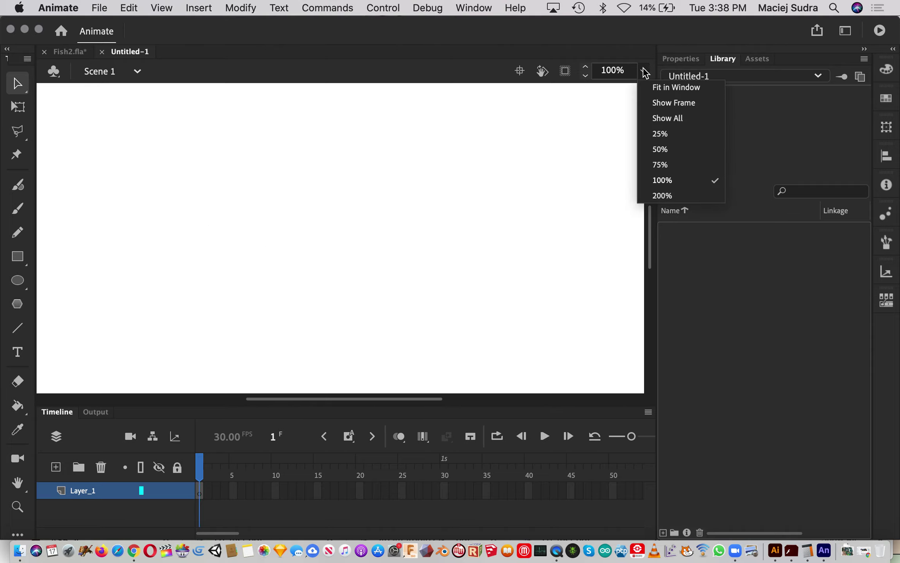
click(659, 149)
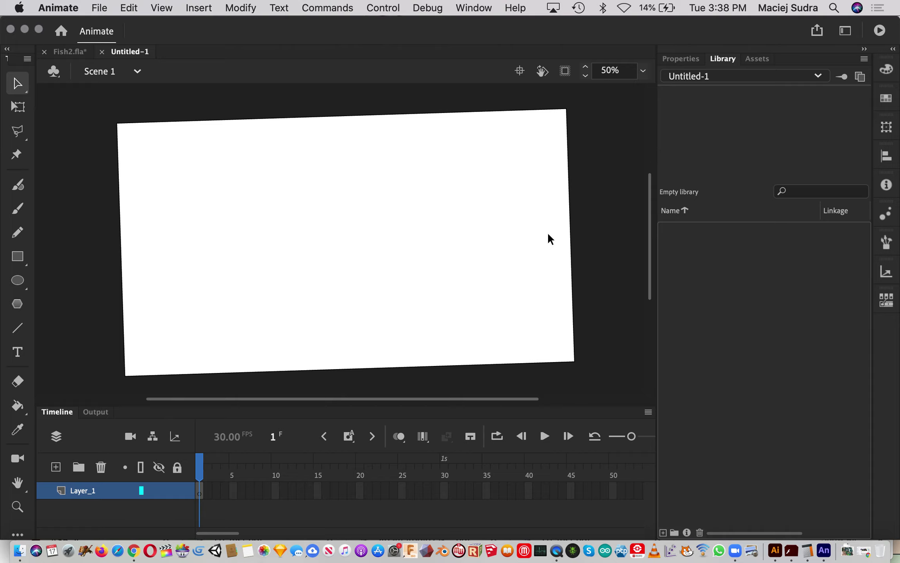
drag(547, 231, 563, 230)
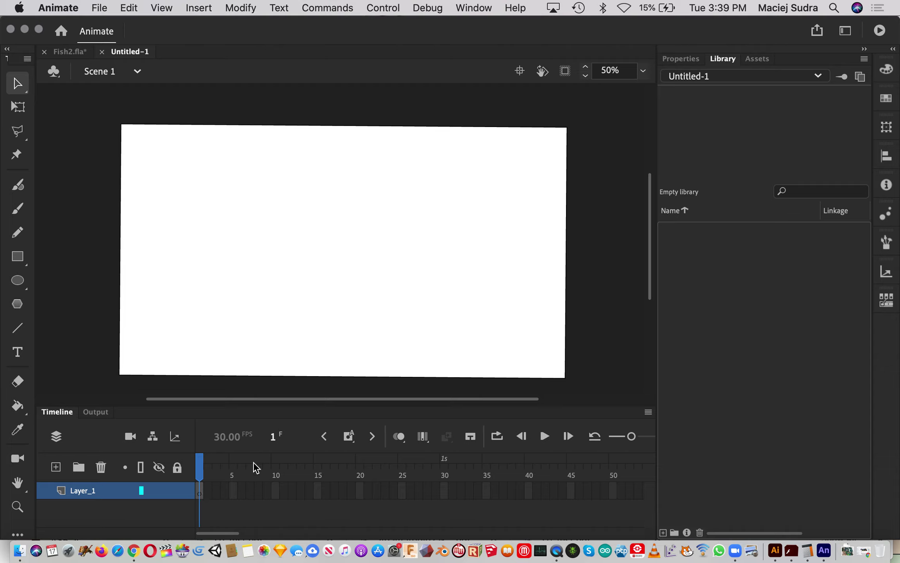
click(445, 491)
click(201, 491)
Brush the orange smiling head on frame 1, then add a keyframe at frame 5
click(17, 208)
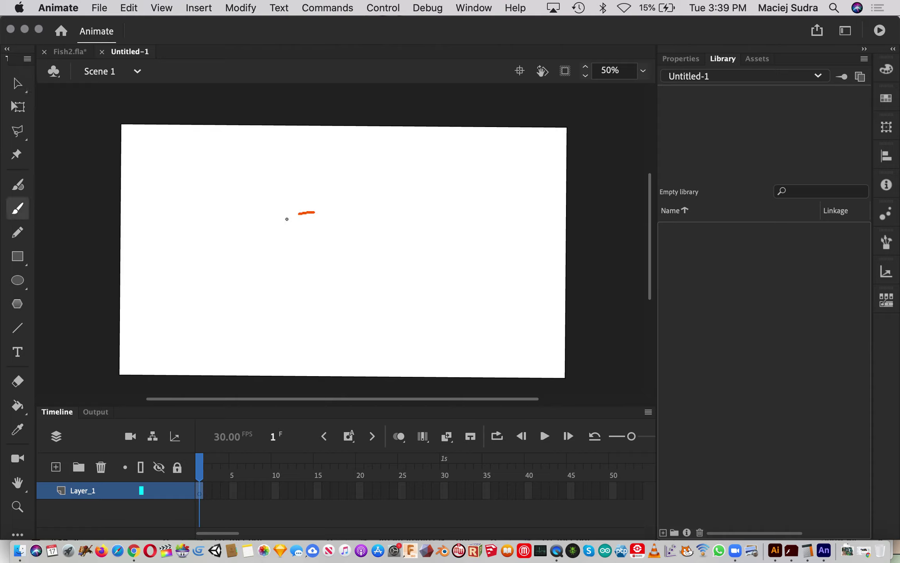
mouse_move(286, 219)
mouse_down()
mouse_move(344, 249)
mouse_move(302, 208)
mouse_up()
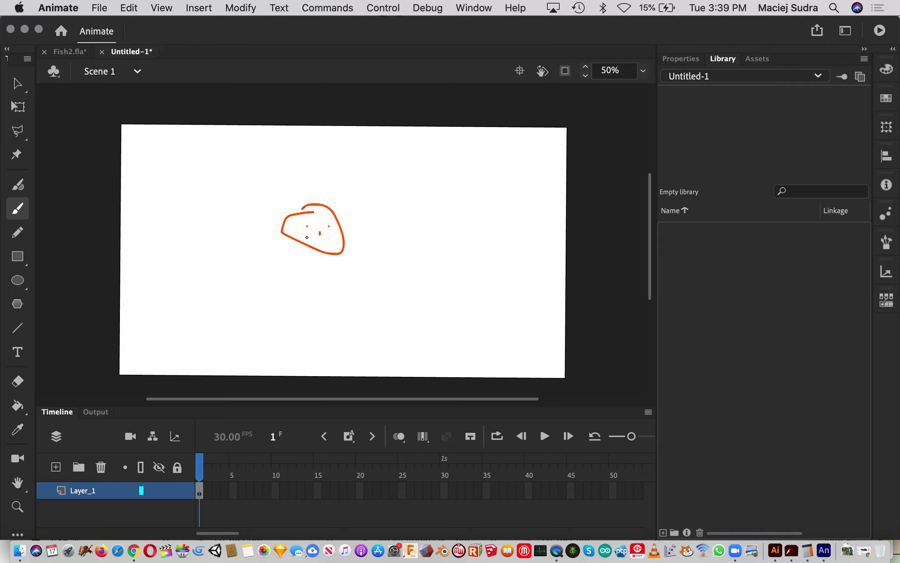
right_click(232, 492)
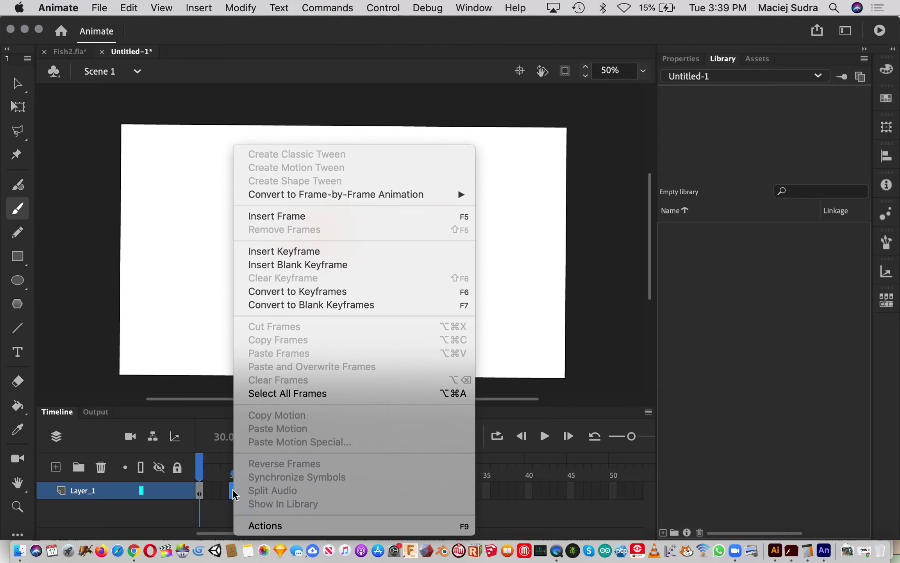
click(287, 252)
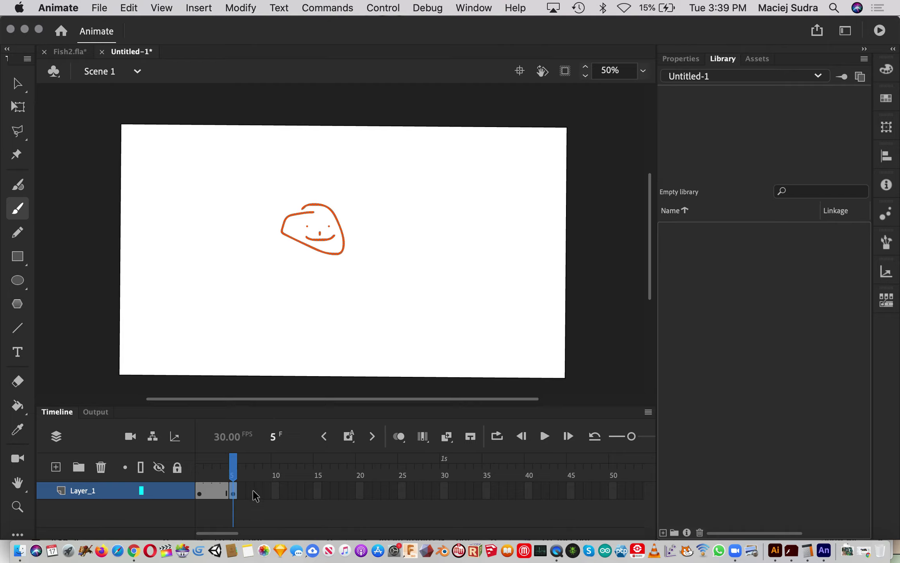
Brush a hair strand above the head on the frame 5 keyframe
click(275, 491)
click(198, 490)
click(233, 493)
drag(304, 179, 305, 201)
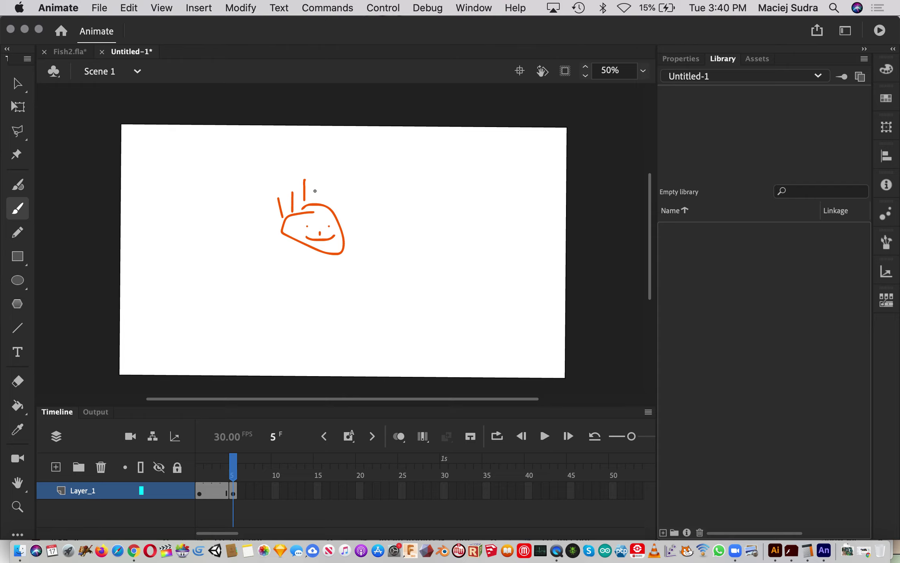
right_click(276, 489)
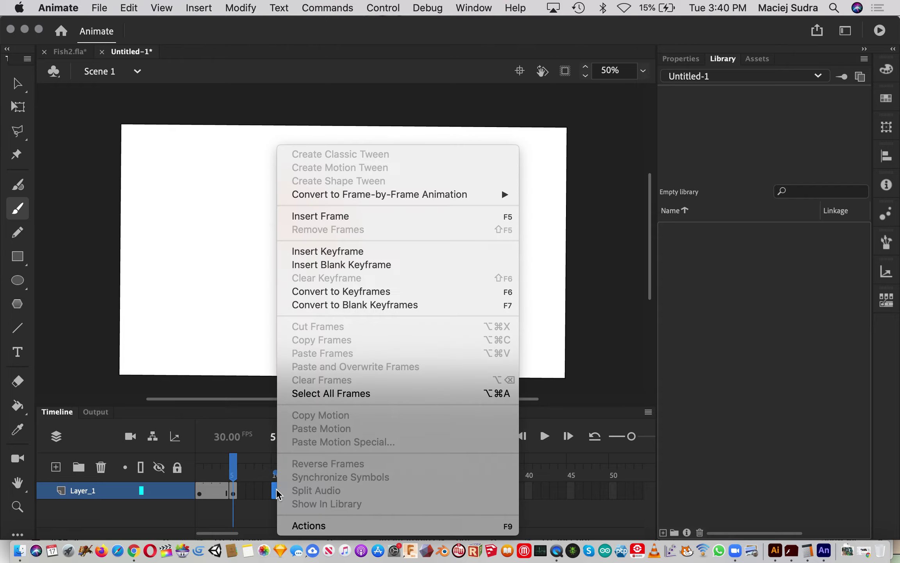
Add keyframes at frames 10 and 15, brushing the body and arms, then the two legs
click(342, 252)
mouse_move(324, 315)
mouse_down()
mouse_move(324, 259)
mouse_move(356, 271)
mouse_move(253, 259)
mouse_up()
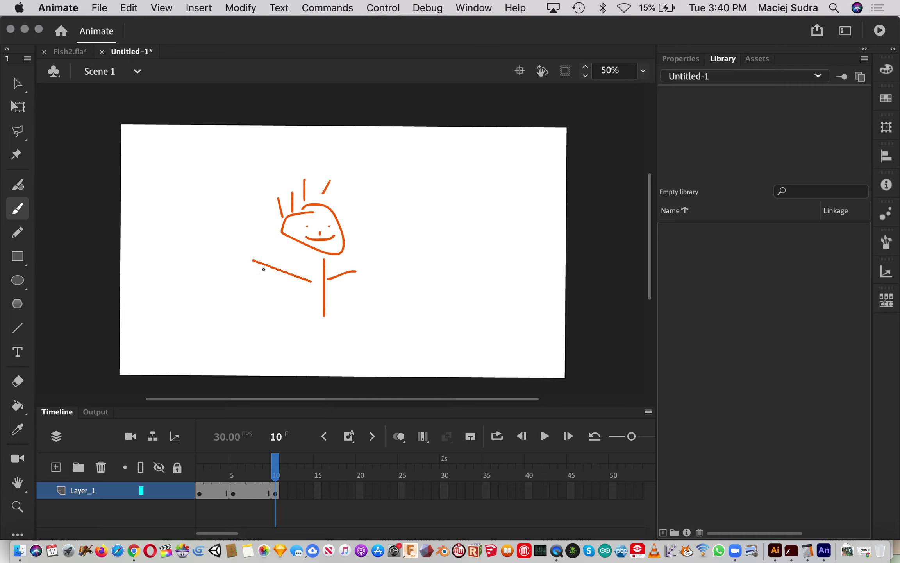
right_click(318, 493)
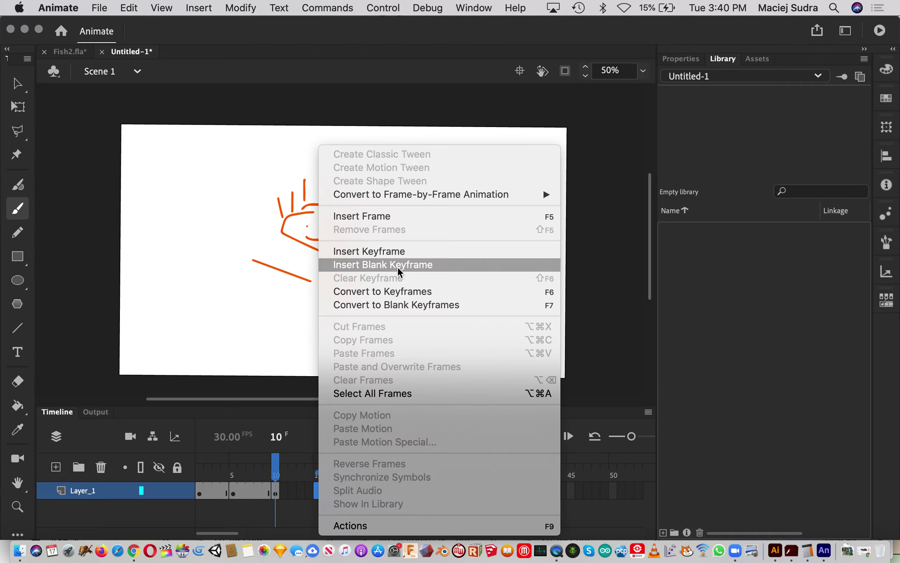
click(389, 251)
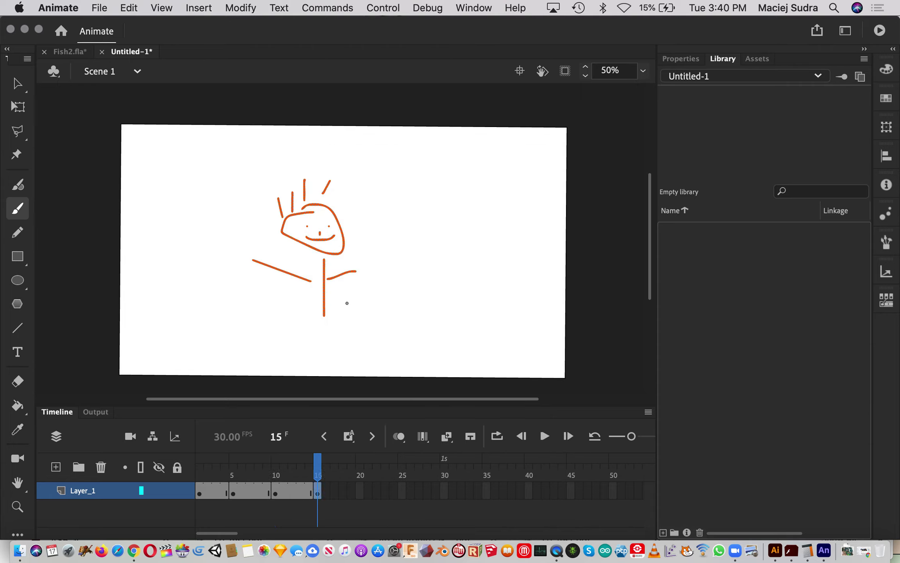
mouse_move(316, 349)
mouse_down()
mouse_move(280, 338)
mouse_move(329, 359)
mouse_move(368, 356)
mouse_up()
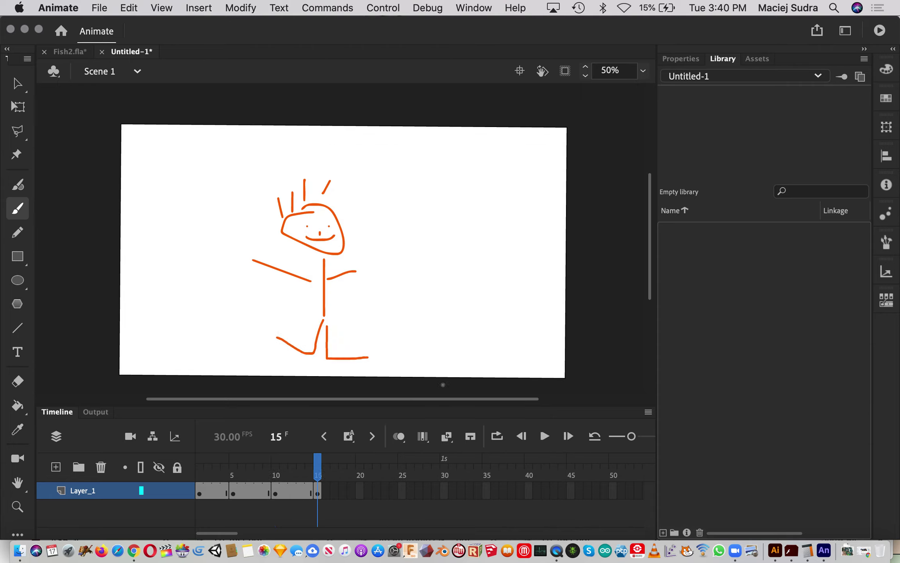
Add a keyframe at frame 20 with the figure's right arm raised upward
right_click(360, 493)
click(433, 251)
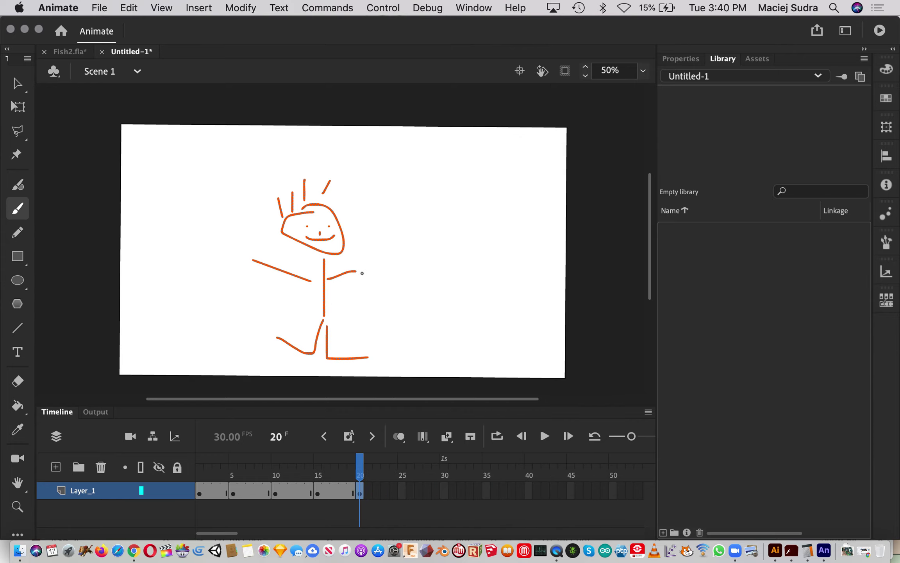
drag(362, 273, 386, 243)
right_click(369, 493)
Add keyframes at frames 21, 22 and 23, brushing motion lines beside the waving hand
click(418, 252)
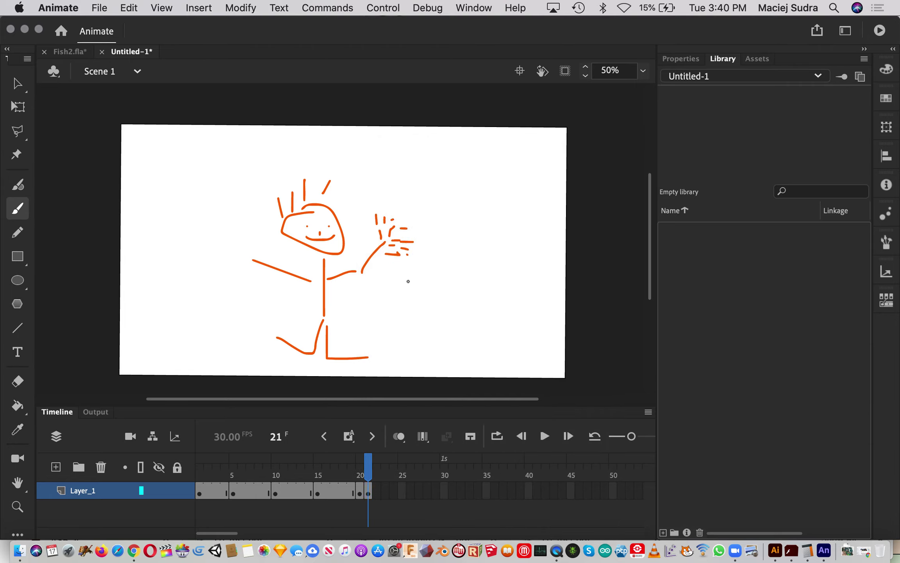
right_click(378, 494)
click(454, 251)
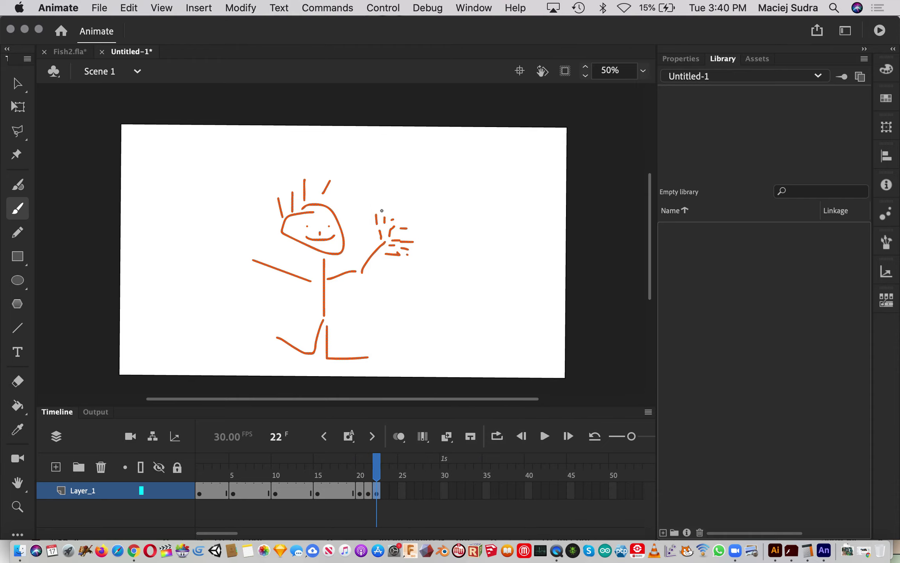
drag(399, 227, 409, 228)
click(385, 493)
right_click(385, 495)
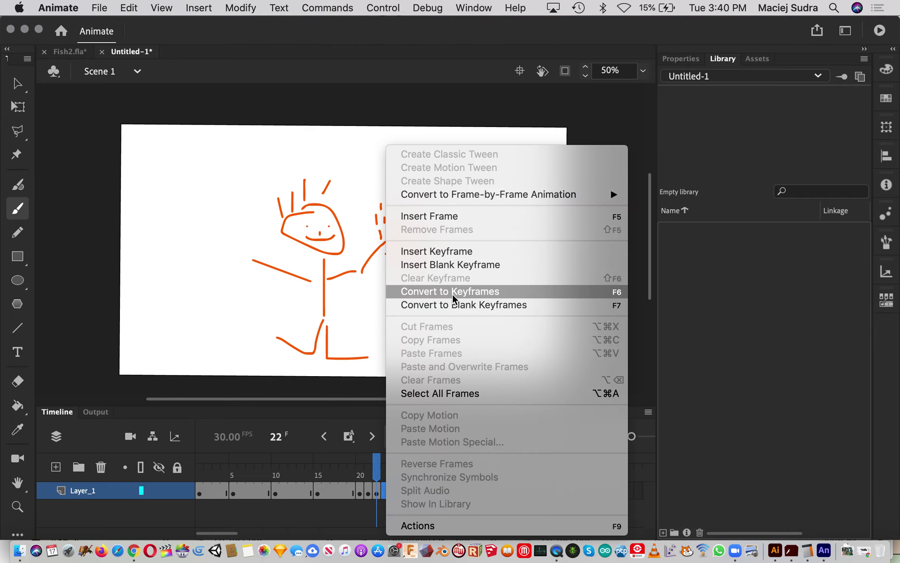
click(453, 251)
drag(422, 242, 407, 241)
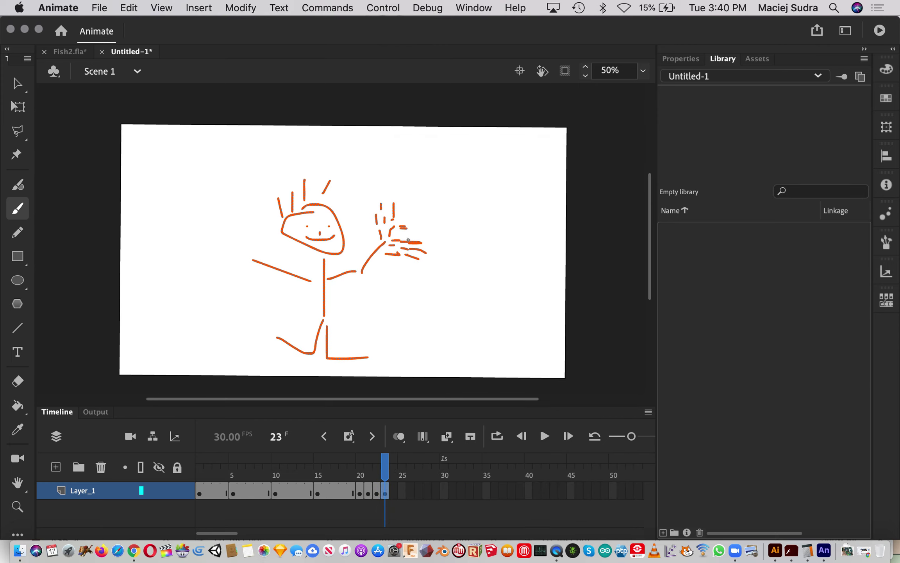
Add keyframes at frames 24 and 25, each with a short motion dash by the hand
right_click(395, 493)
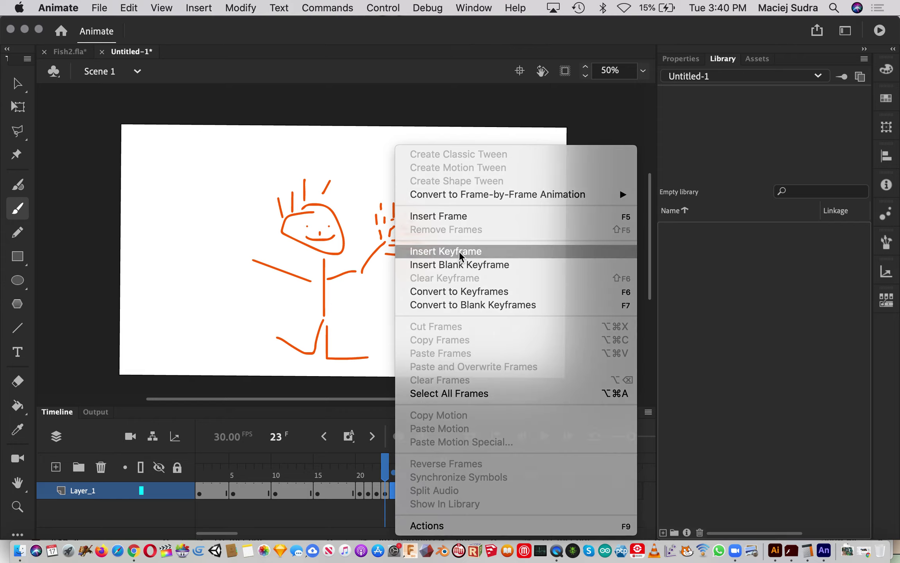
click(409, 251)
drag(422, 228, 428, 230)
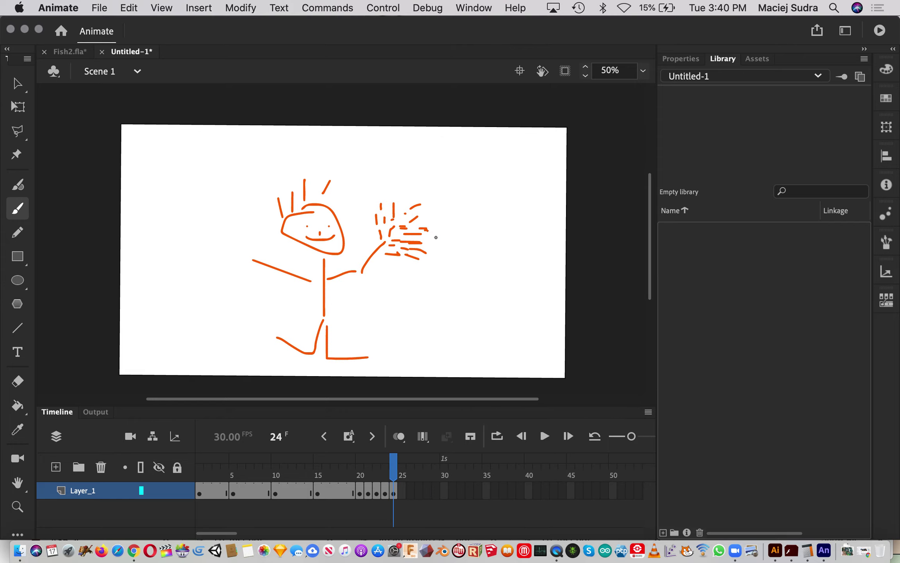
right_click(400, 492)
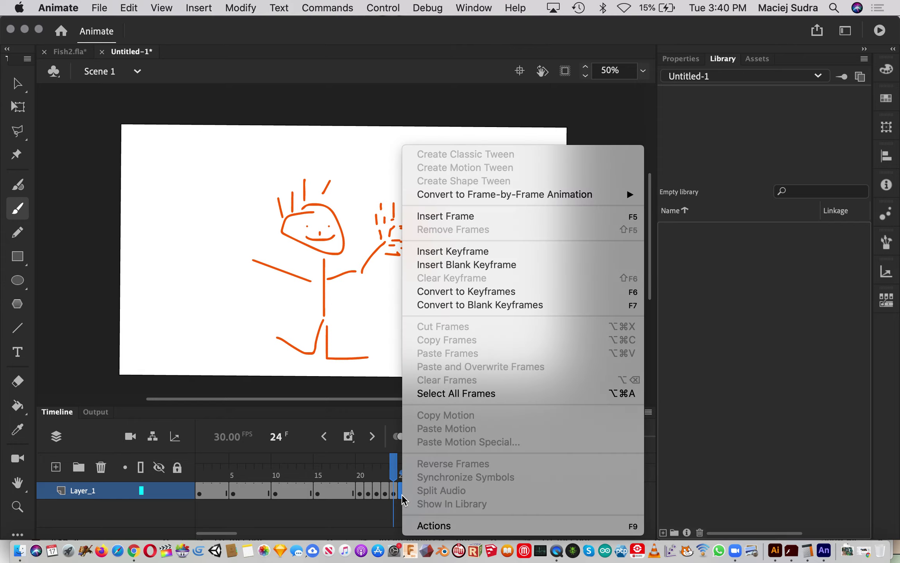
click(451, 251)
drag(424, 220, 431, 221)
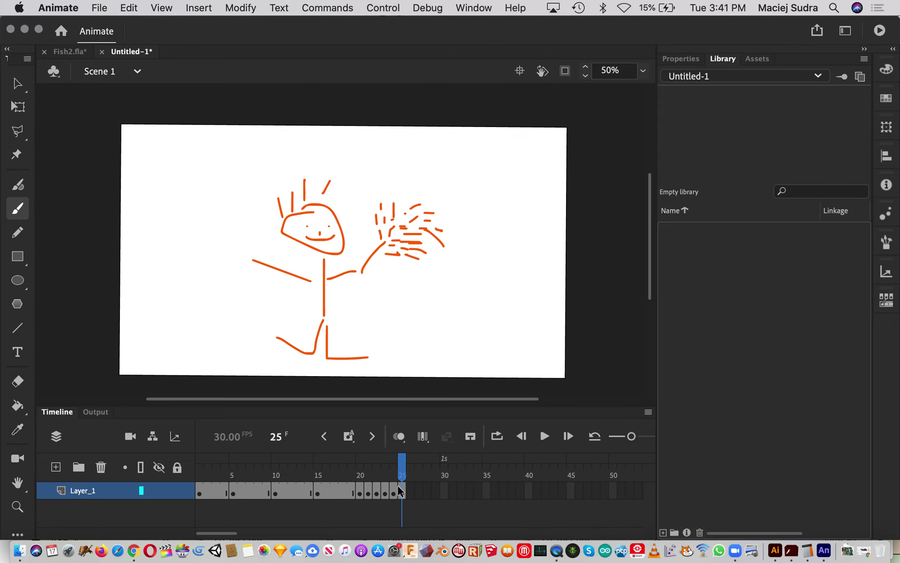
Add a keyframe at frame 30 and brush a big loop around the stick figure
right_click(444, 491)
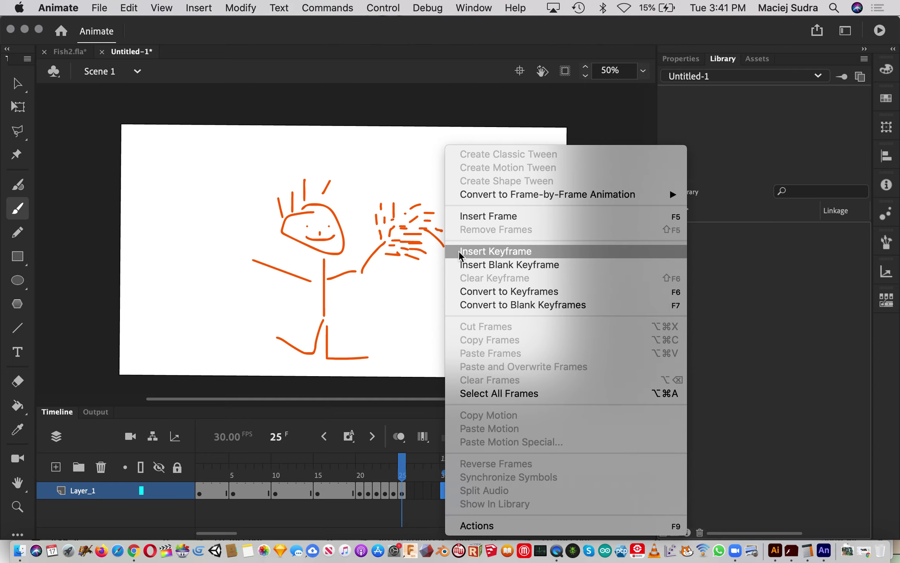
click(469, 252)
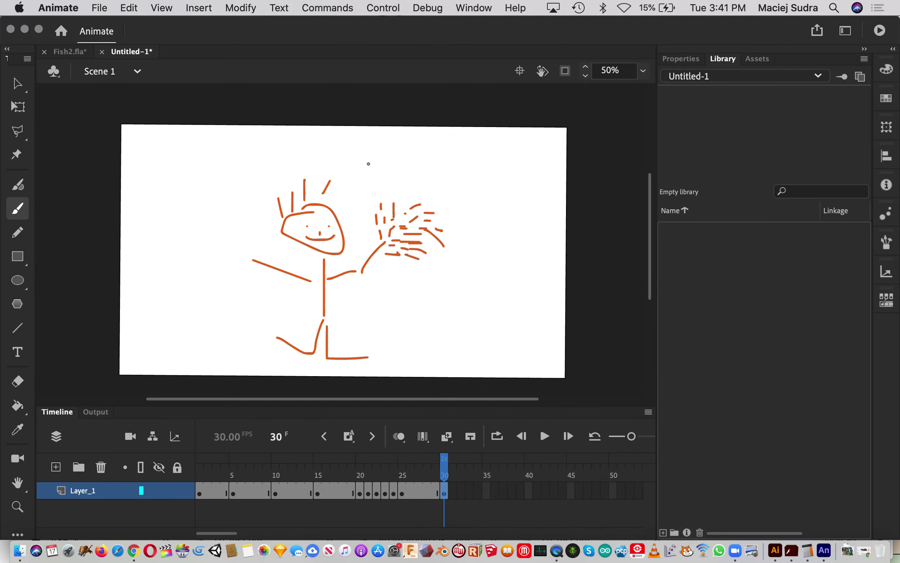
mouse_move(369, 164)
mouse_down()
mouse_move(305, 163)
mouse_move(237, 229)
mouse_move(231, 319)
mouse_move(276, 358)
mouse_move(328, 372)
mouse_move(397, 371)
mouse_move(452, 330)
mouse_move(480, 266)
mouse_move(446, 191)
mouse_move(361, 164)
mouse_up()
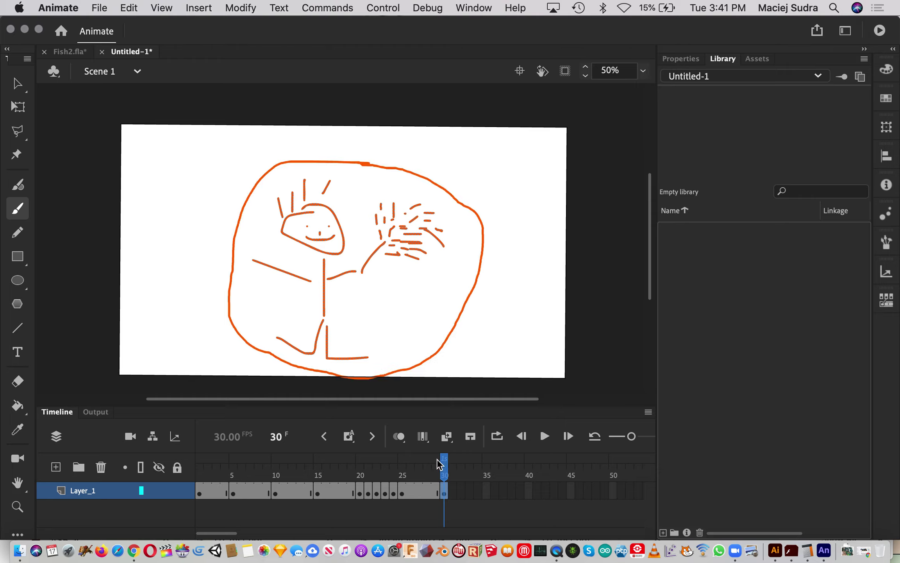
click(199, 474)
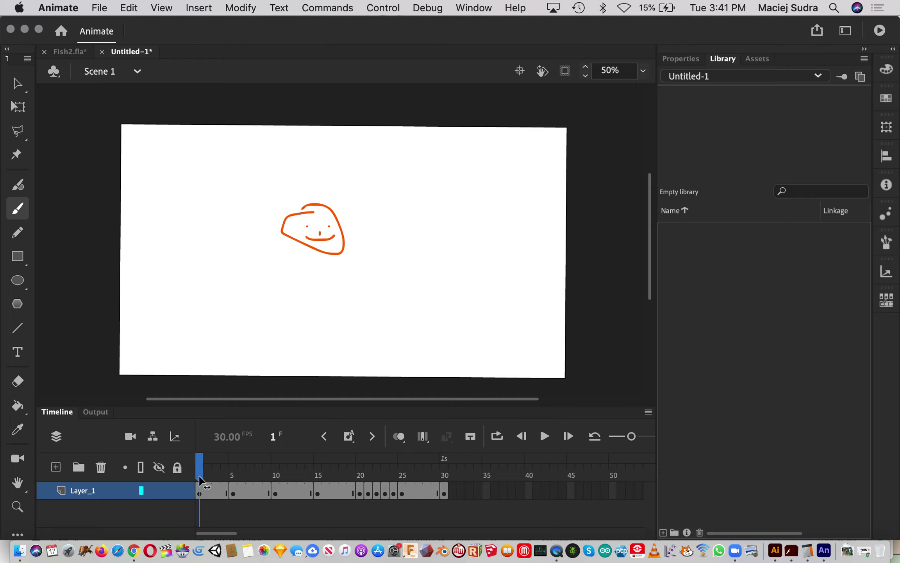
mouse_move(201, 474)
mouse_down()
mouse_move(389, 484)
mouse_move(444, 479)
mouse_up()
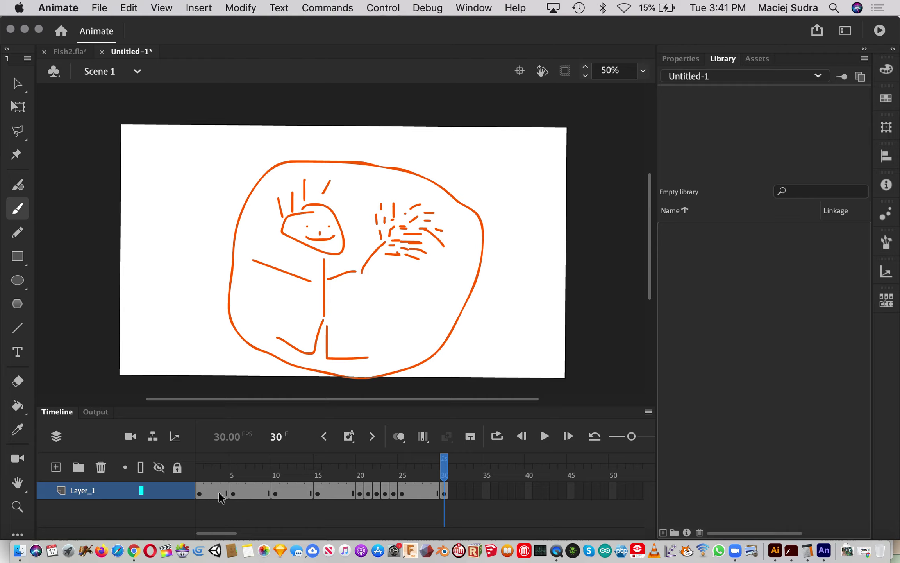
mouse_move(420, 470)
mouse_down()
mouse_move(434, 471)
mouse_move(199, 472)
mouse_move(444, 476)
mouse_up()
mouse_move(445, 469)
mouse_down()
mouse_move(195, 485)
mouse_move(461, 475)
mouse_up()
click(382, 8)
mouse_move(415, 152)
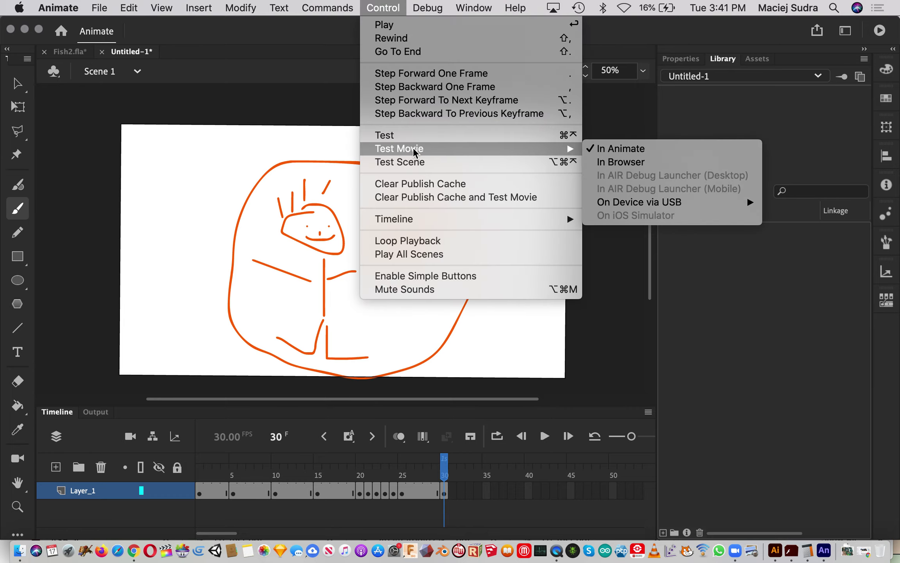
click(617, 150)
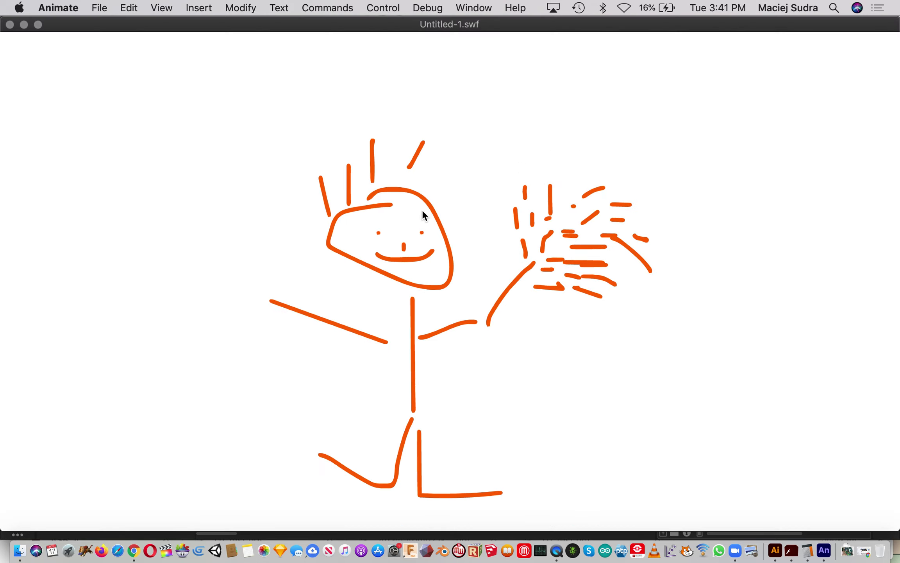
click(10, 25)
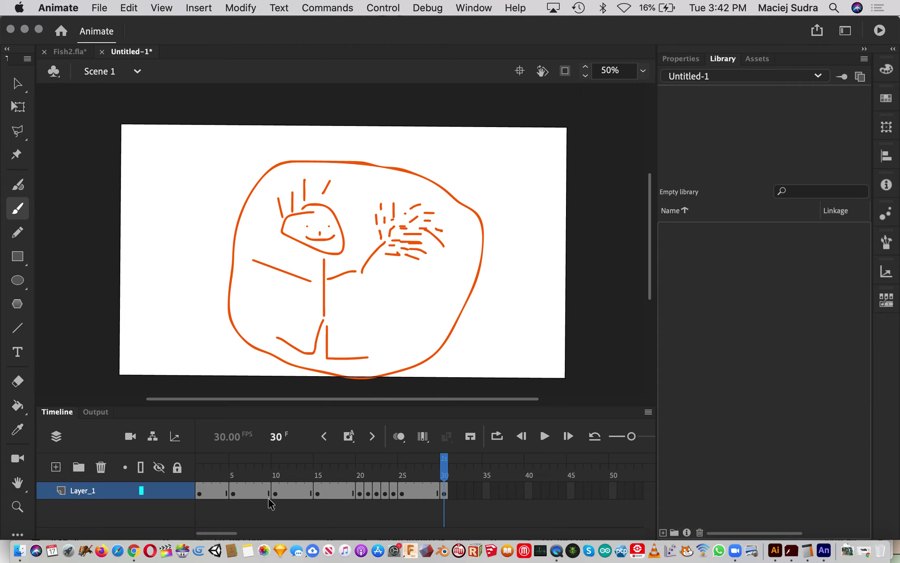
Select the later frames on Layer_1 and drag them five frames right, ending at frame 35
click(233, 492)
click(461, 491)
mouse_move(445, 493)
mouse_down()
mouse_move(262, 500)
mouse_move(232, 494)
mouse_move(275, 498)
mouse_move(217, 471)
mouse_move(275, 471)
mouse_up()
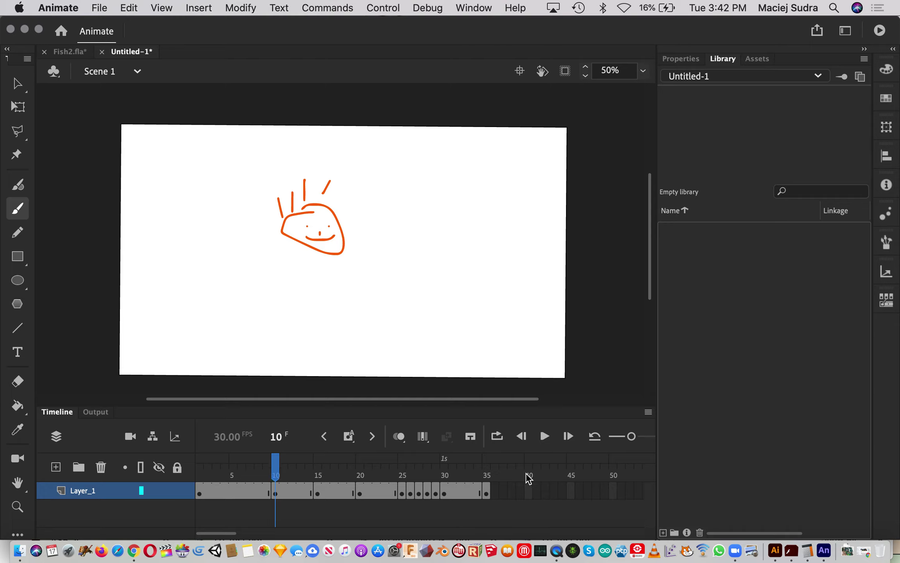
drag(515, 494, 243, 500)
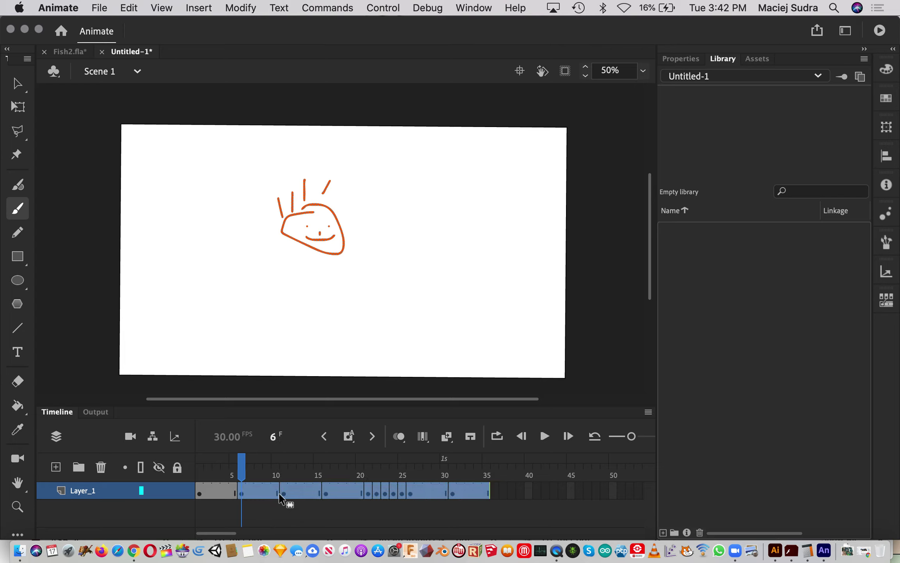
click(528, 490)
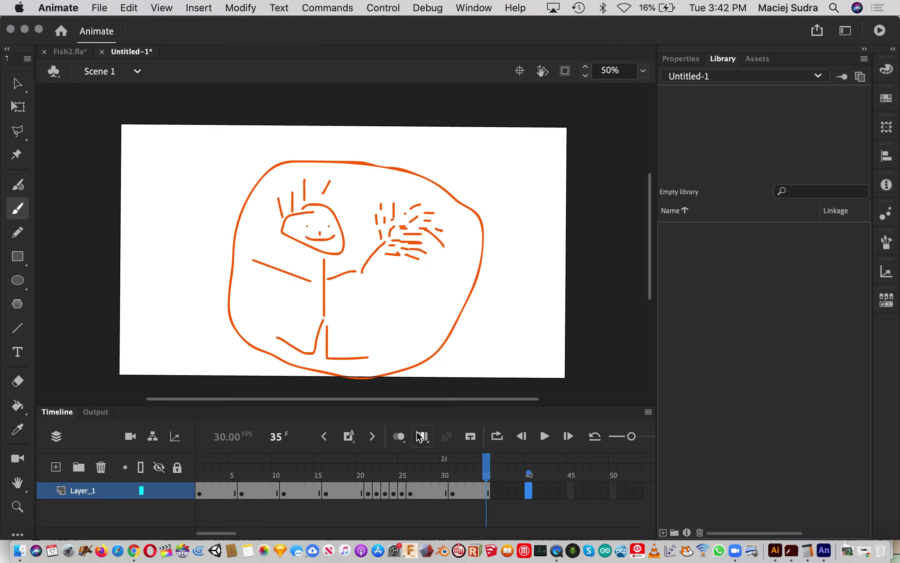
Jump to frame 12 using the current-frame field and scrub through the later frames
click(277, 436)
drag(296, 433, 246, 432)
text(12)
key(Return)
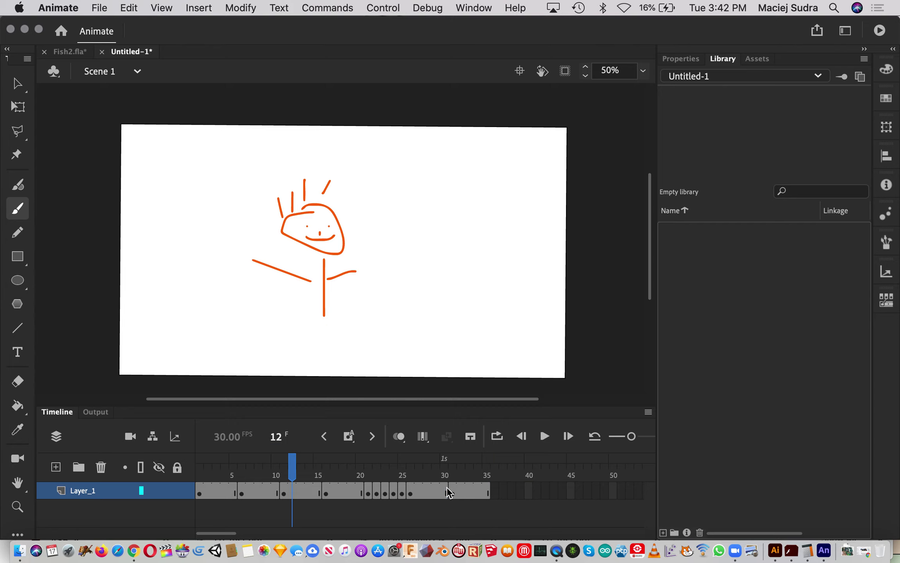
click(447, 487)
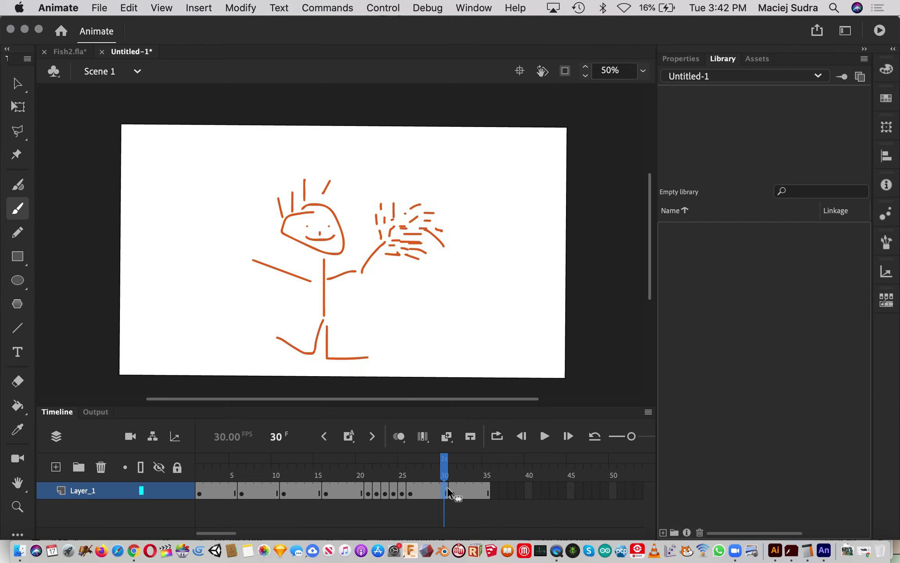
drag(487, 491, 200, 490)
click(273, 437)
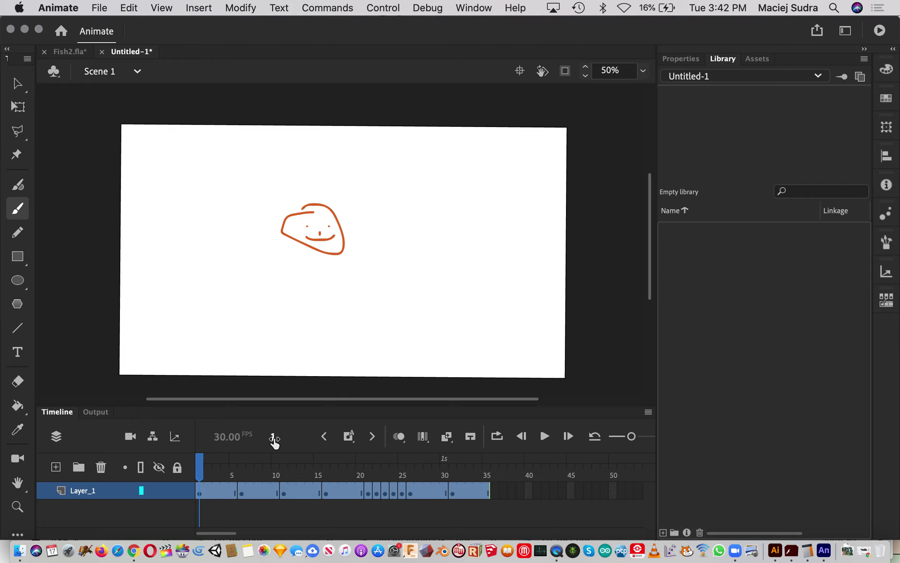
text(12)
click(528, 486)
mouse_move(489, 467)
mouse_down()
mouse_move(169, 493)
mouse_move(485, 481)
mouse_up()
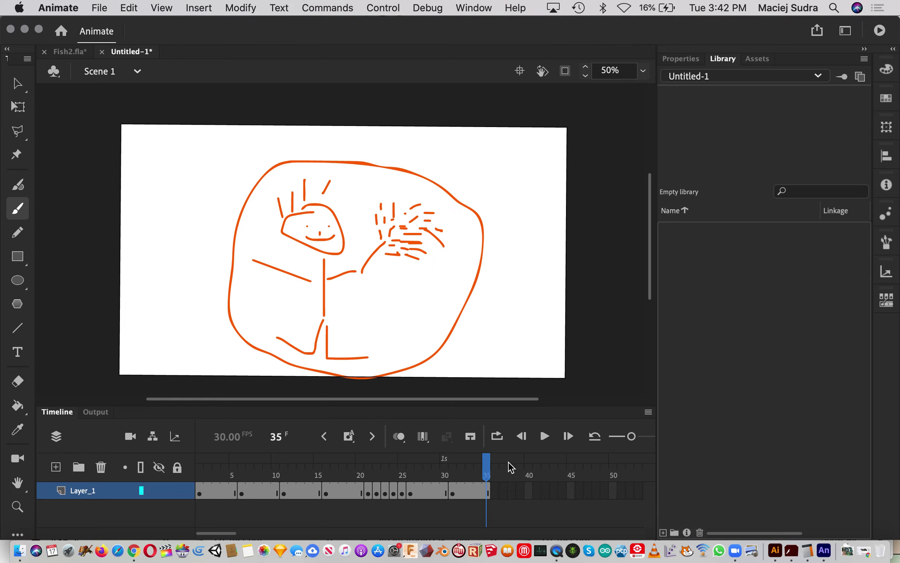
Set the document frame rate to 12 fps in Modify > Document, then rewind to frame 1
click(240, 8)
click(250, 25)
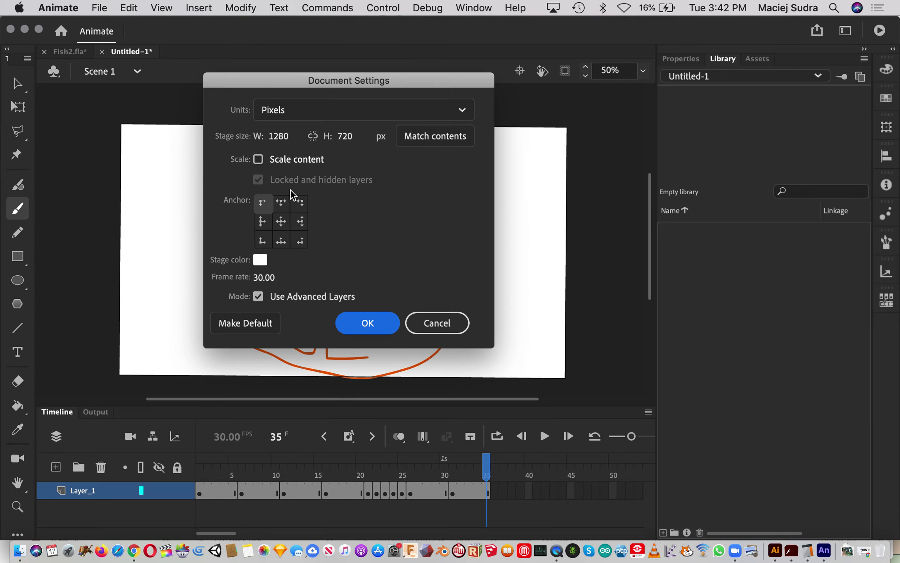
click(260, 279)
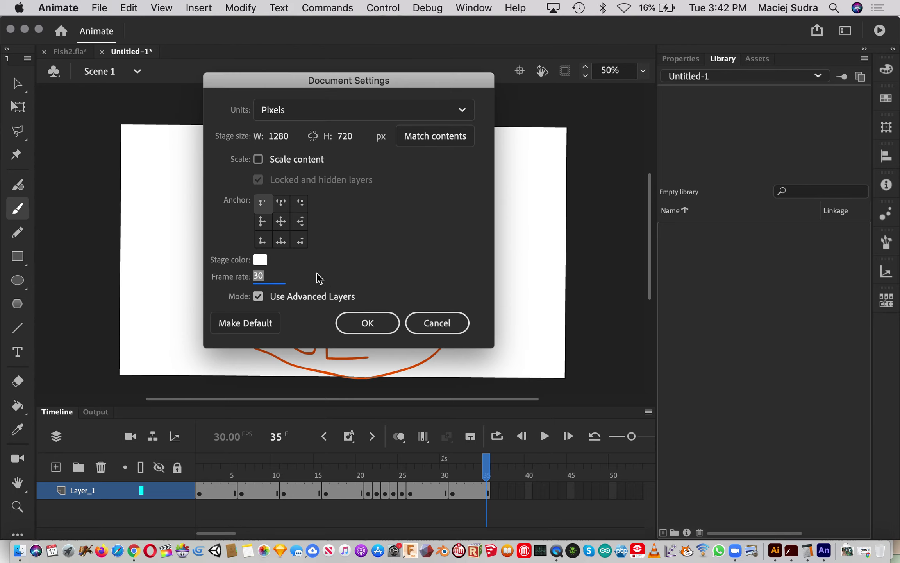
text(12)
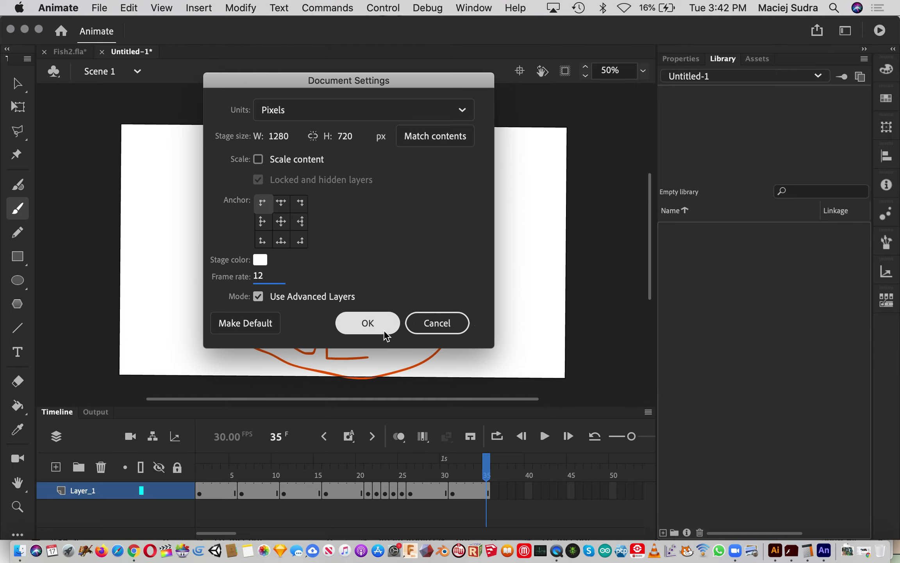
click(371, 328)
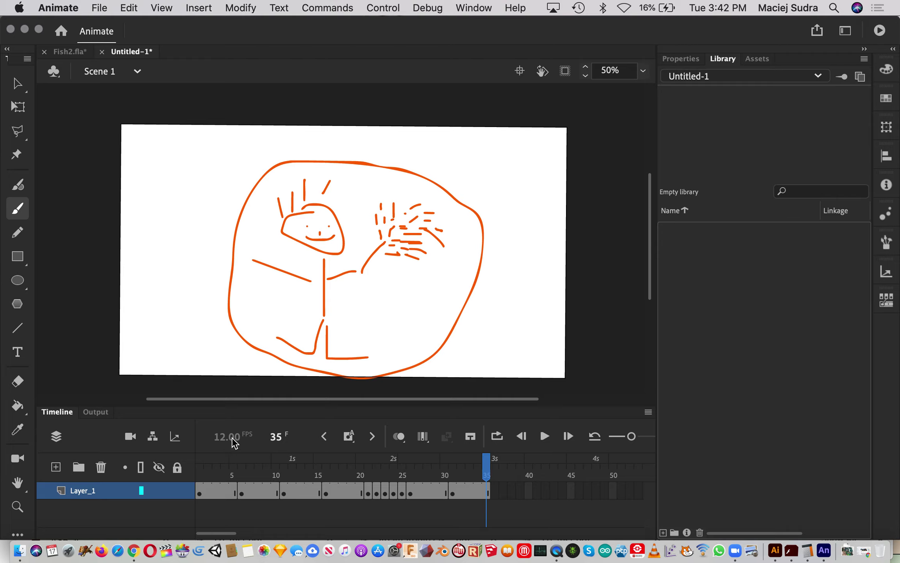
drag(489, 462, 198, 469)
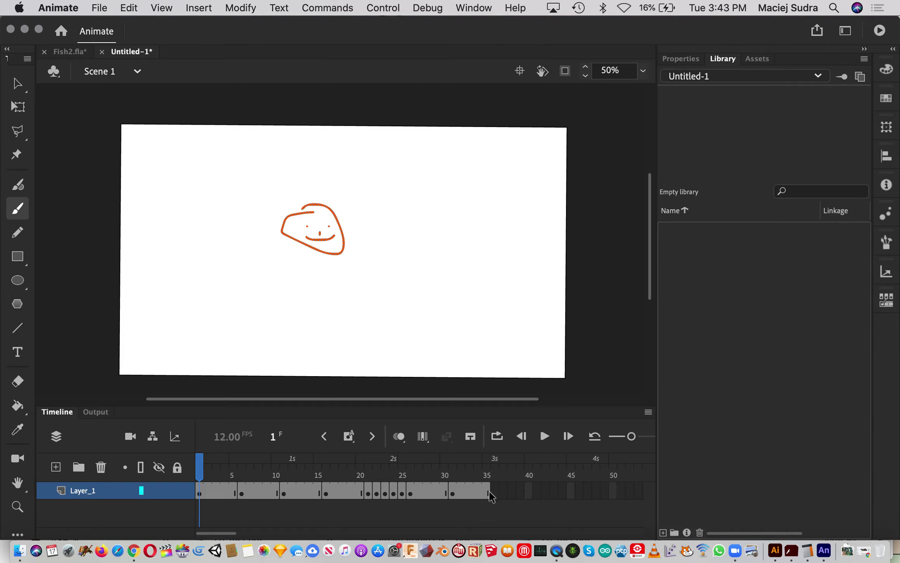
click(377, 6)
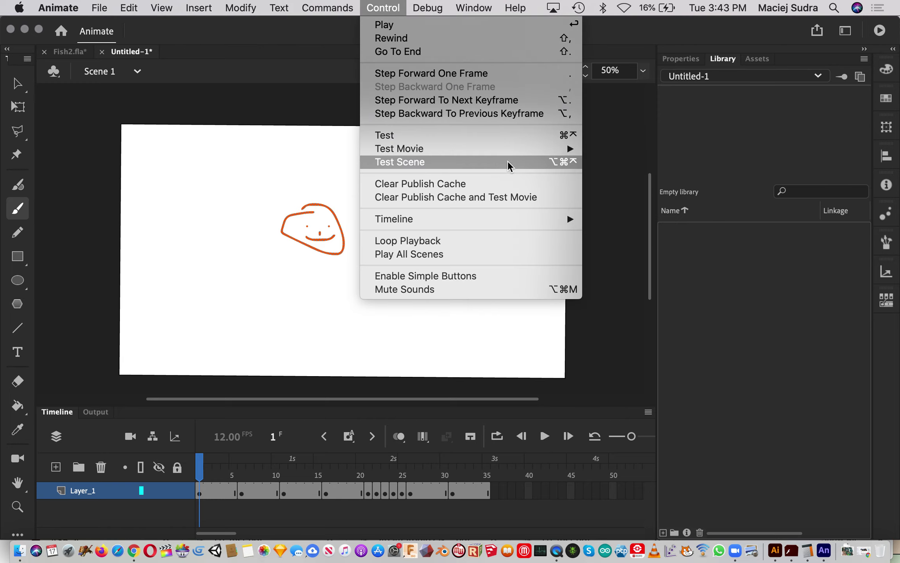
mouse_move(532, 154)
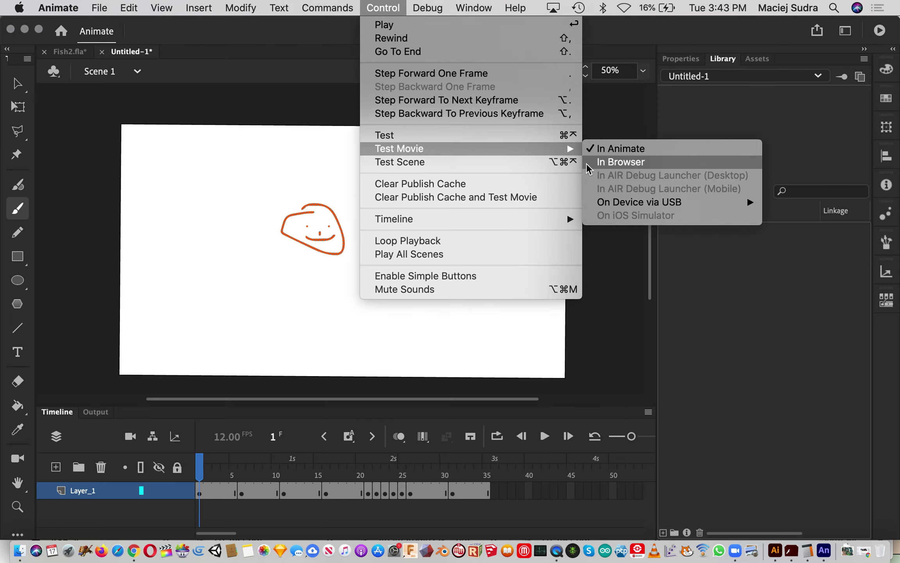
click(596, 151)
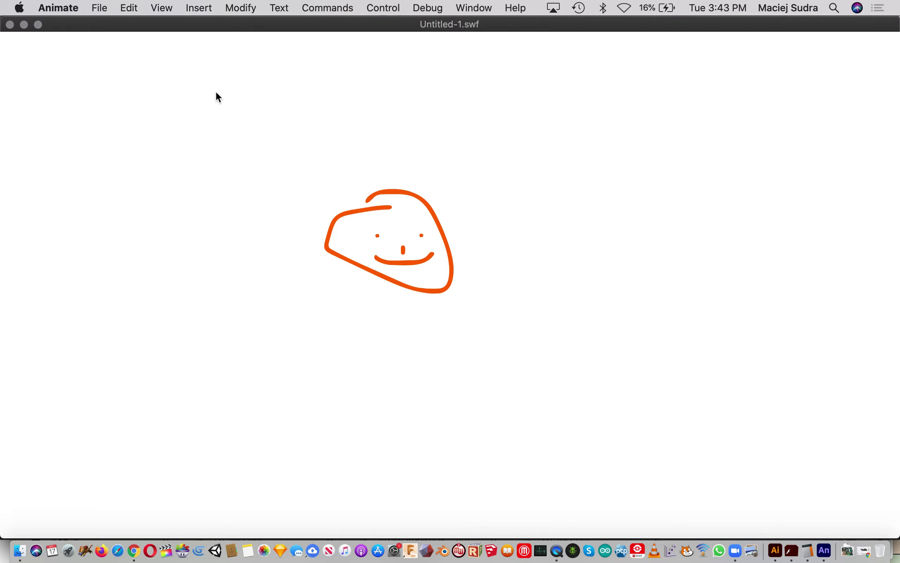
click(10, 24)
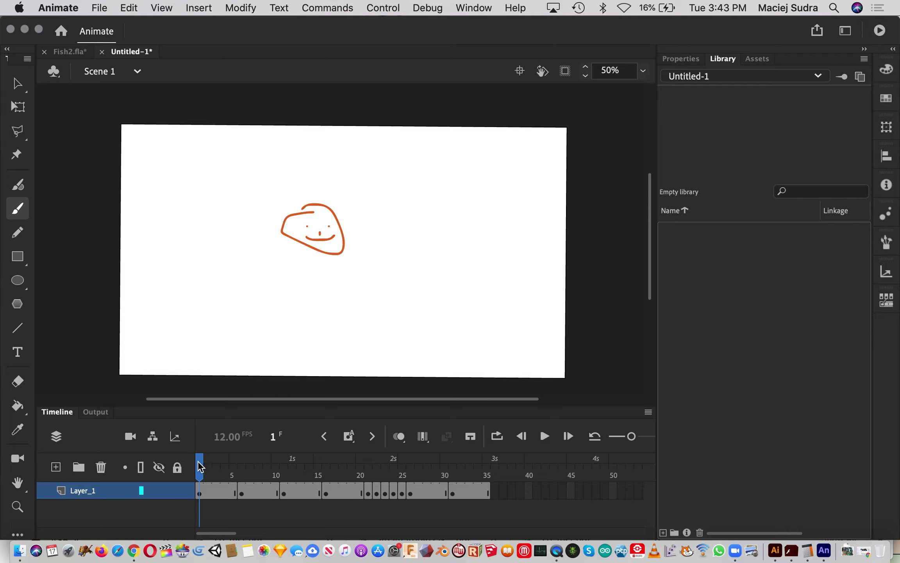
Add Layer_2 for the sun below Layer_1 and select its frame 1
mouse_move(200, 467)
mouse_down()
mouse_move(478, 474)
mouse_move(518, 484)
mouse_move(170, 455)
mouse_up()
click(56, 467)
drag(64, 490, 66, 520)
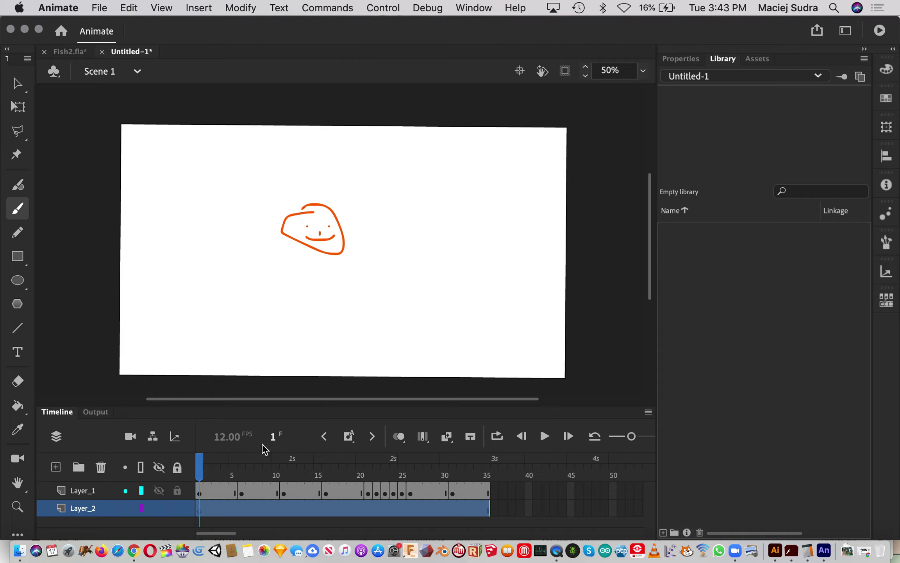
click(201, 512)
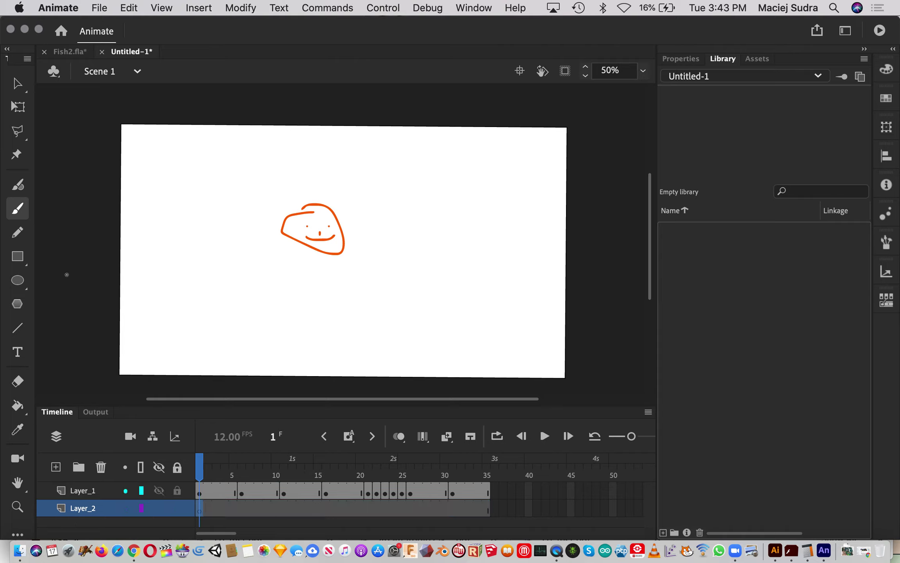
Draw a large orange oval over the face and select its fill and outline
click(17, 280)
mouse_move(209, 374)
mouse_down()
mouse_move(418, 321)
mouse_move(438, 383)
mouse_move(428, 255)
mouse_move(443, 224)
mouse_up()
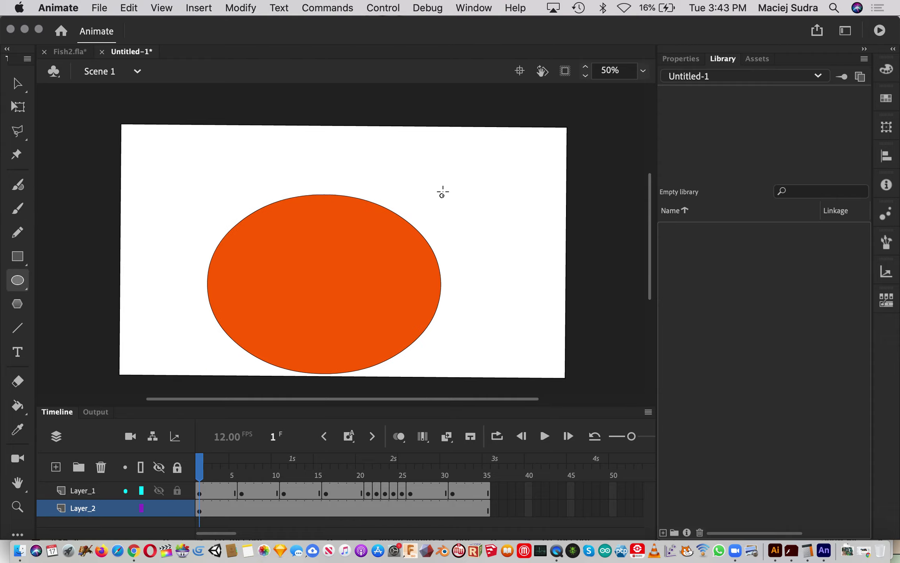
drag(443, 191, 442, 191)
click(17, 83)
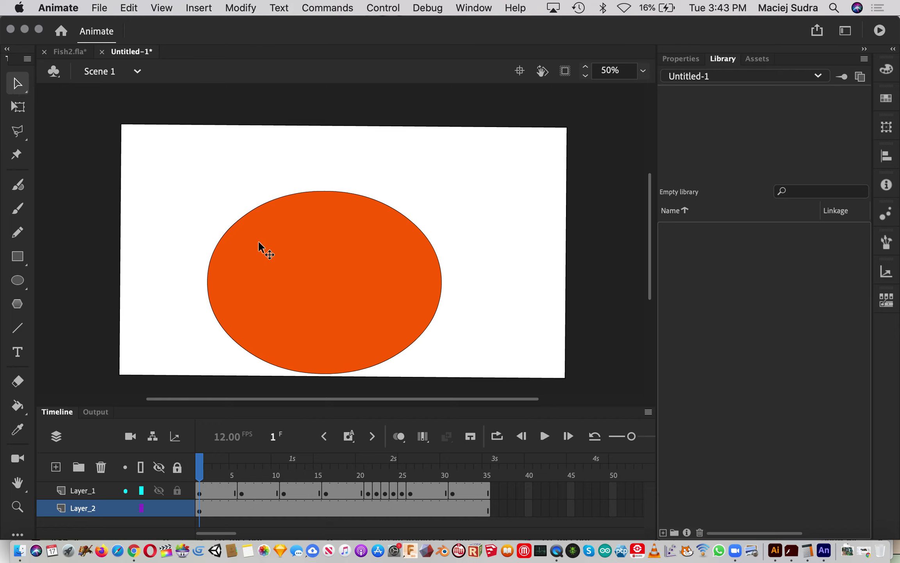
double_click(301, 259)
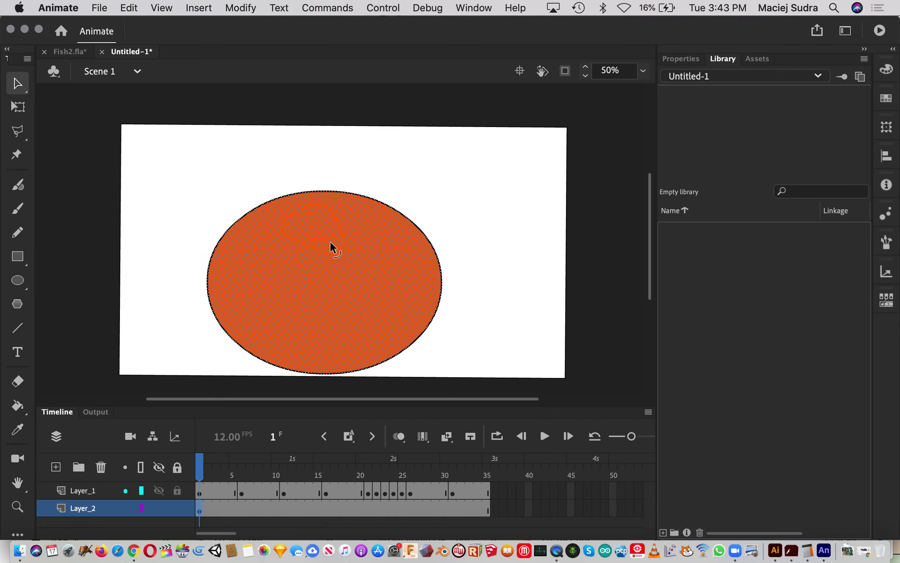
click(17, 534)
click(888, 72)
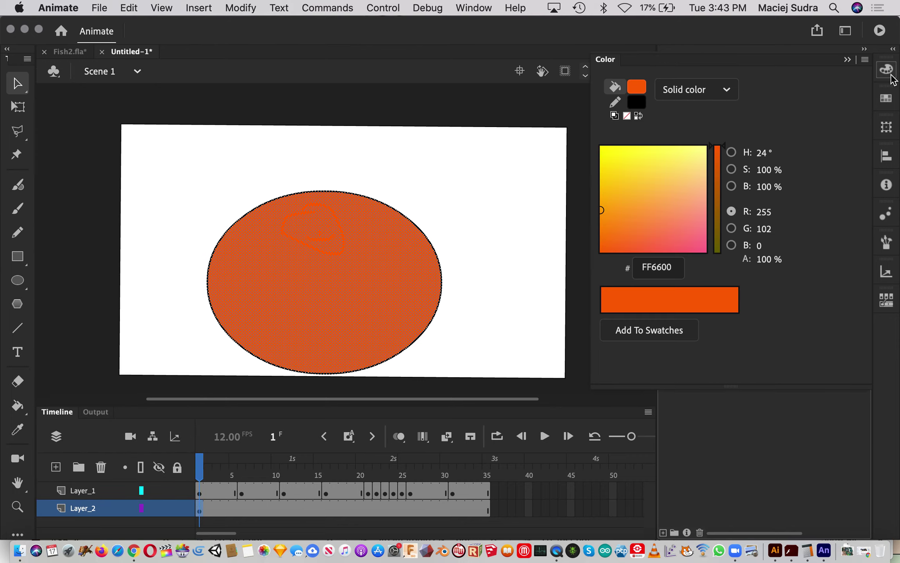
Change the oval's fill to yellow (FFF706) and drag it down to the stage's bottom edge
mouse_move(663, 236)
mouse_down()
mouse_move(657, 151)
mouse_move(686, 145)
mouse_move(620, 175)
mouse_move(600, 164)
mouse_move(603, 153)
mouse_move(613, 158)
mouse_move(603, 150)
mouse_up()
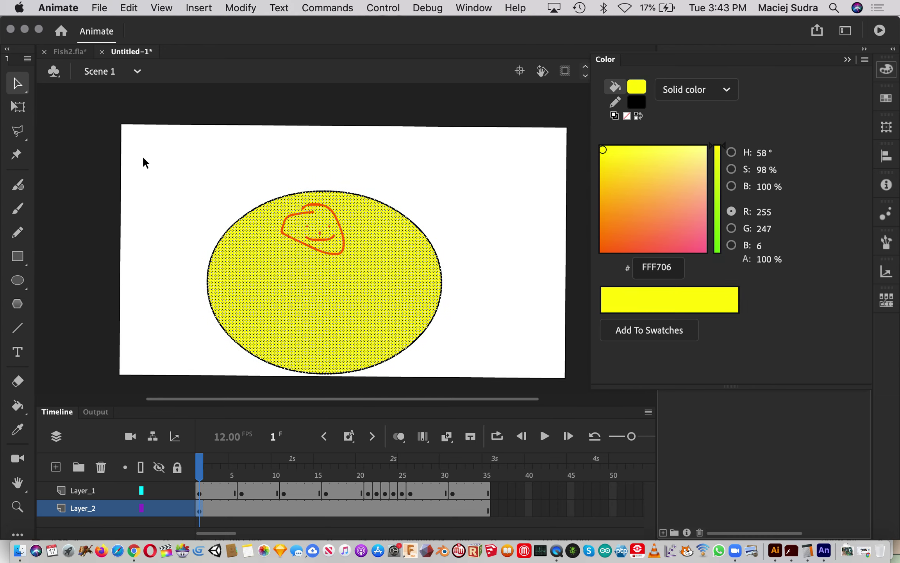
click(562, 102)
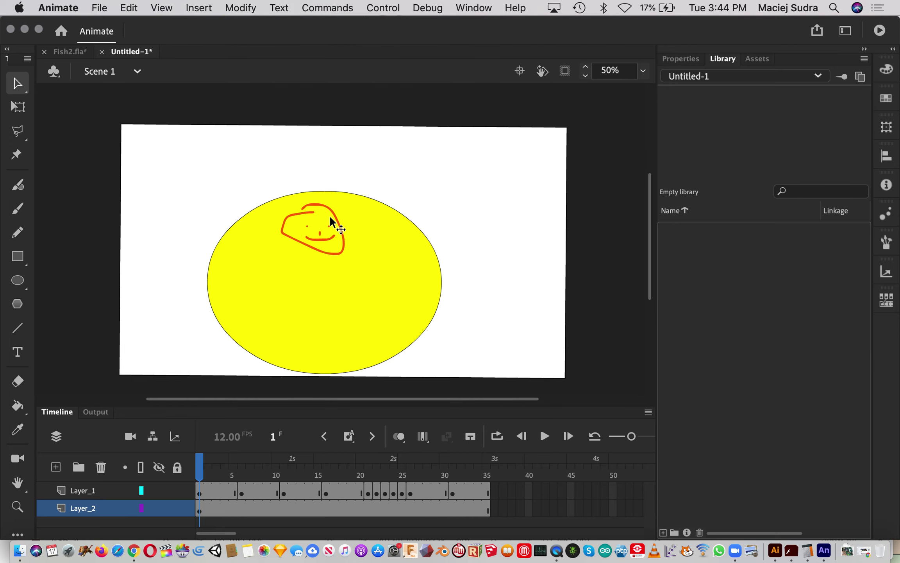
double_click(403, 245)
drag(401, 243, 404, 417)
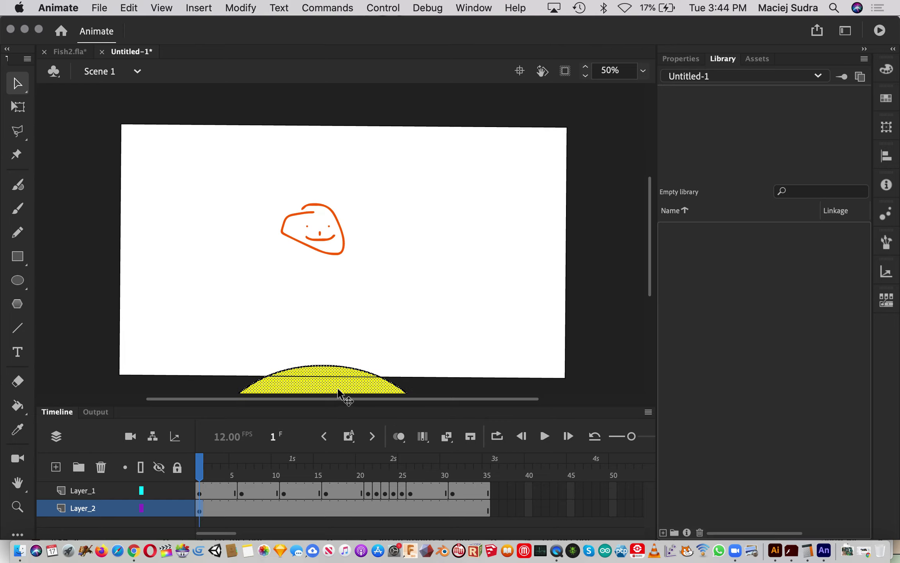
Scrub the first few frames, then reselect the yellow shape's fill and outline
click(200, 466)
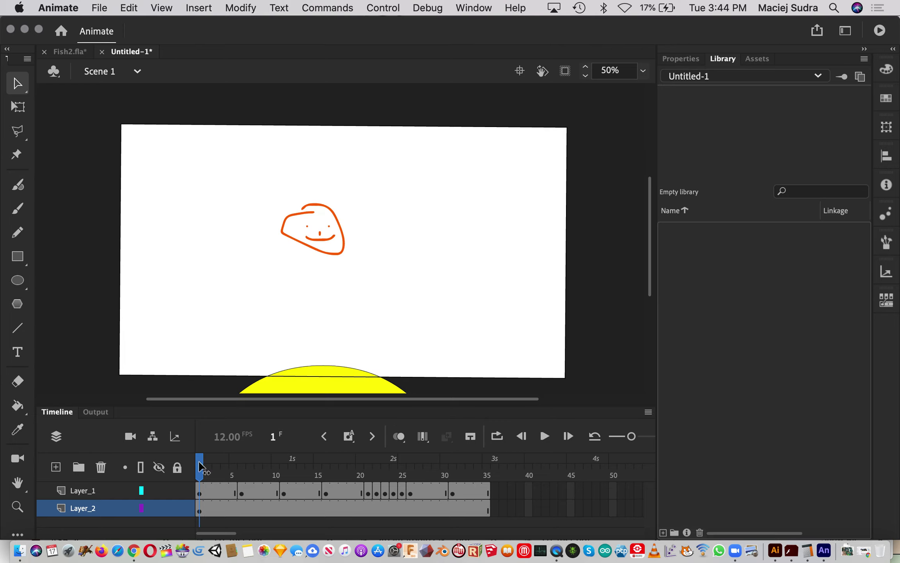
mouse_move(200, 466)
mouse_down()
mouse_move(283, 466)
mouse_move(249, 466)
mouse_move(199, 494)
mouse_up()
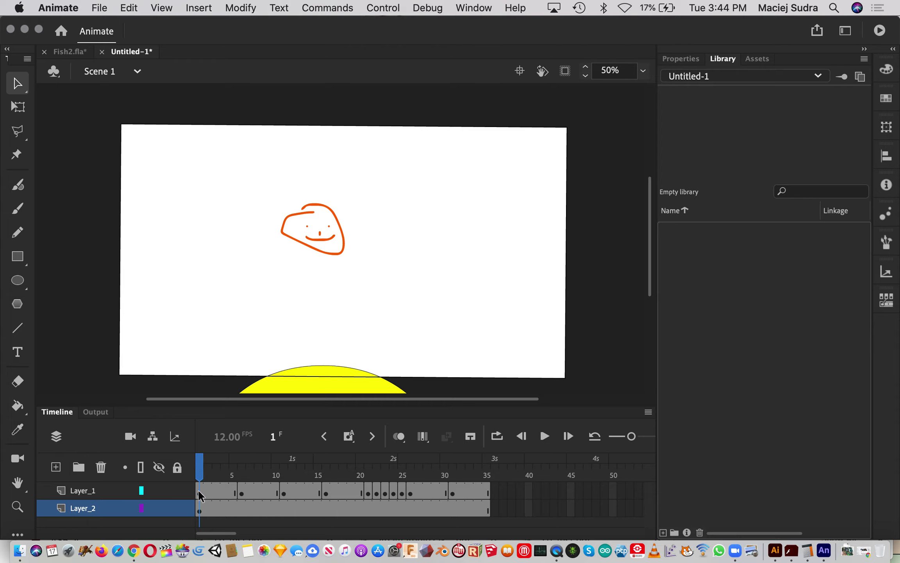
click(292, 382)
double_click(285, 383)
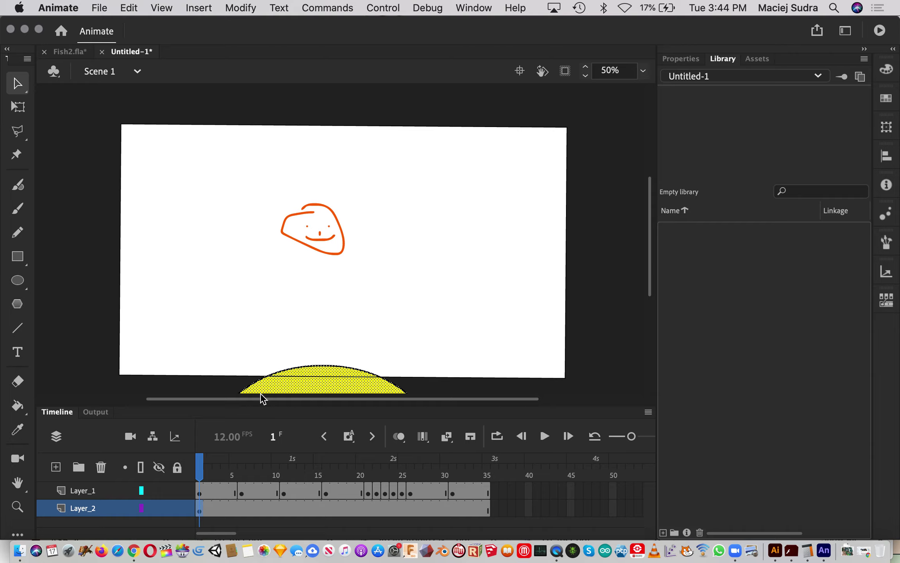
Convert the yellow shape into a Movie Clip symbol named 'sun' from its right-click menu
click(240, 8)
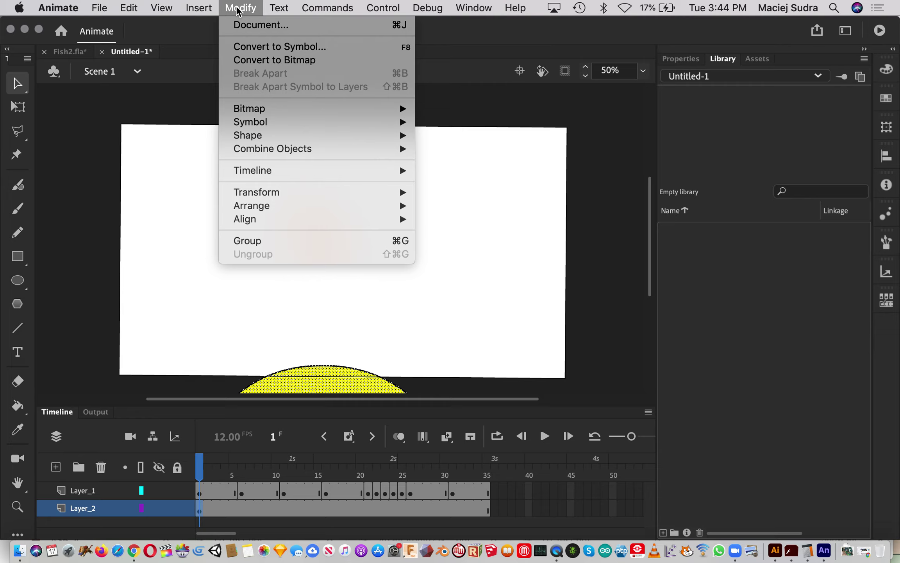
click(249, 31)
mouse_move(259, 125)
click(320, 388)
right_click(319, 387)
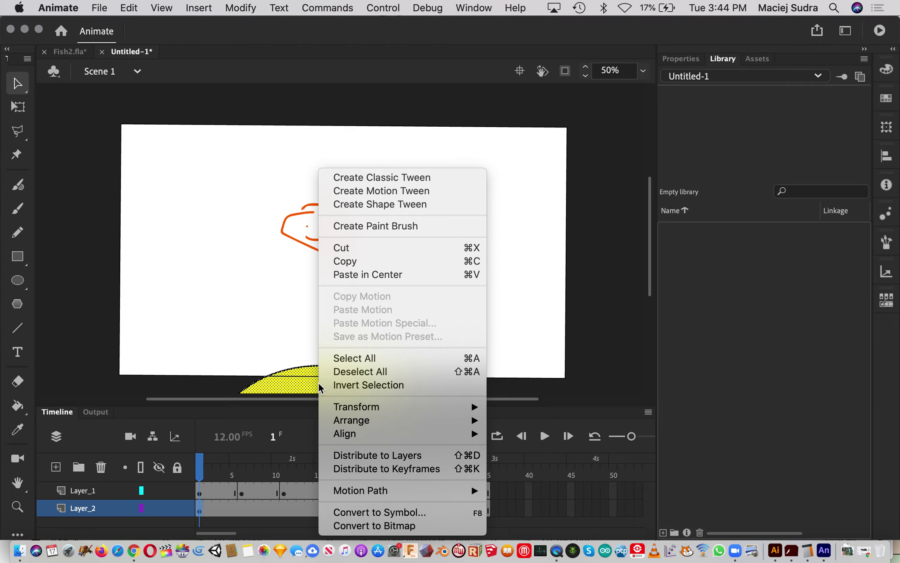
click(396, 515)
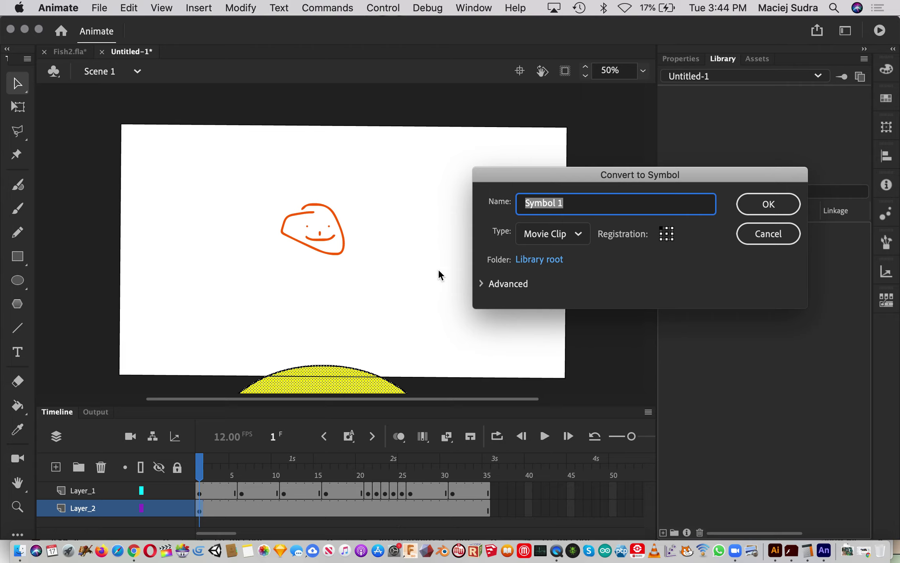
drag(563, 203, 486, 191)
text(sun)
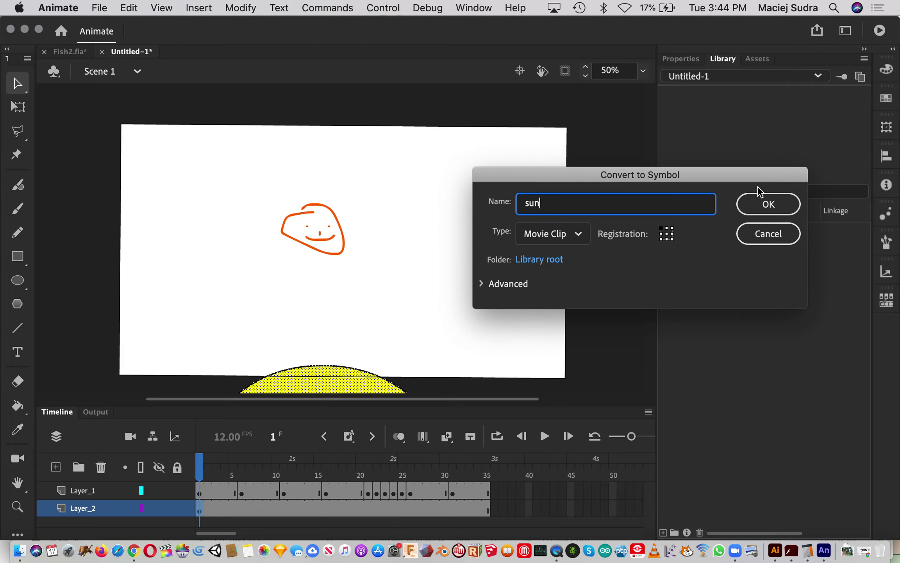
click(786, 206)
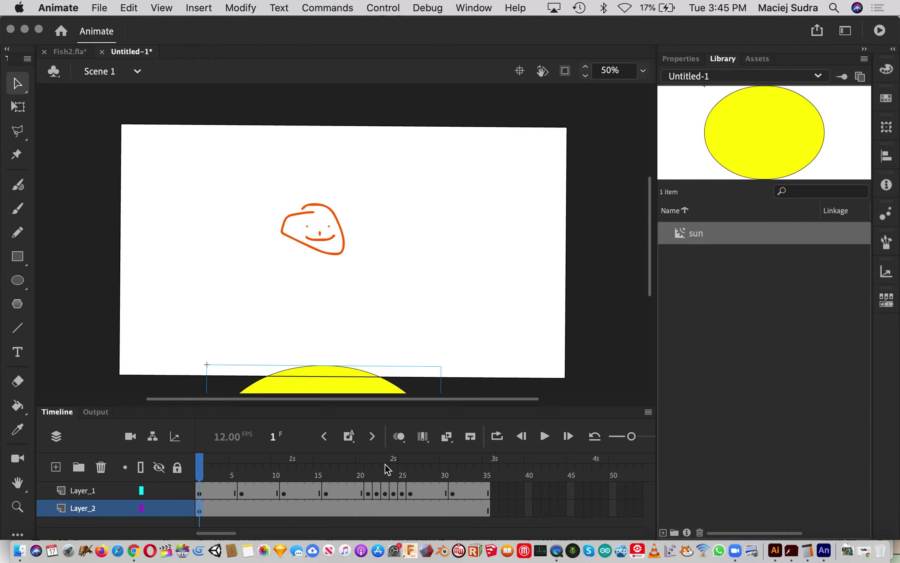
Add a motion tween to the sun's frames on Layer_2
click(251, 509)
right_click(251, 510)
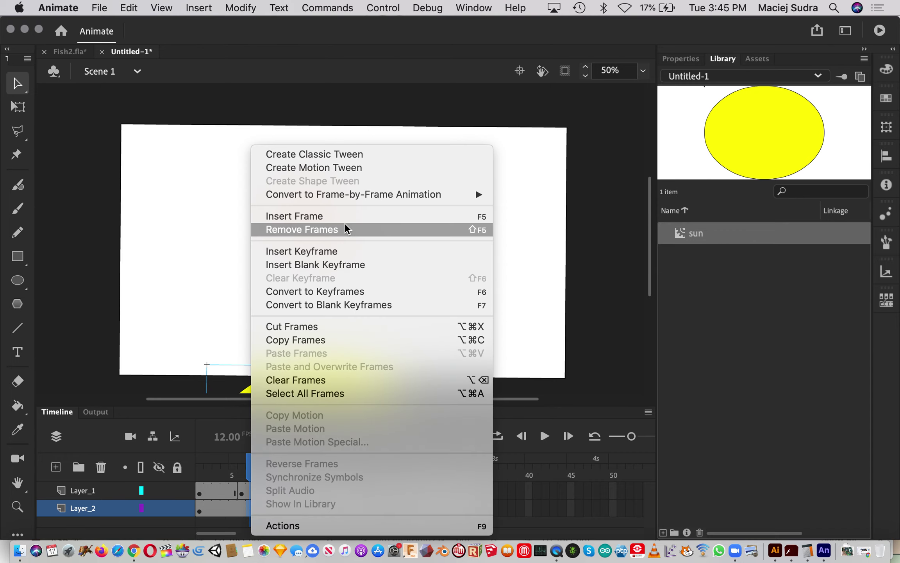
click(341, 167)
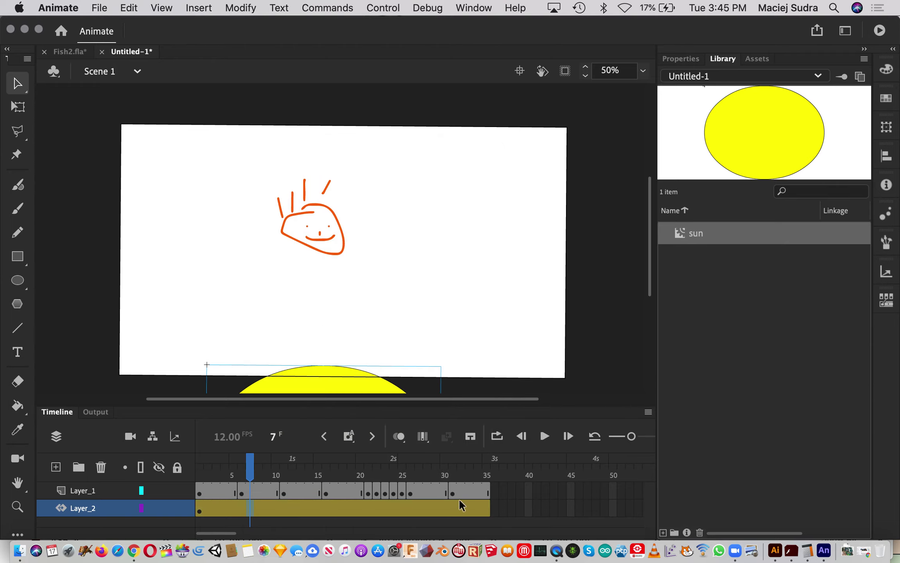
At frame 35, move the sun up to the stage centre and preview the rise
click(213, 505)
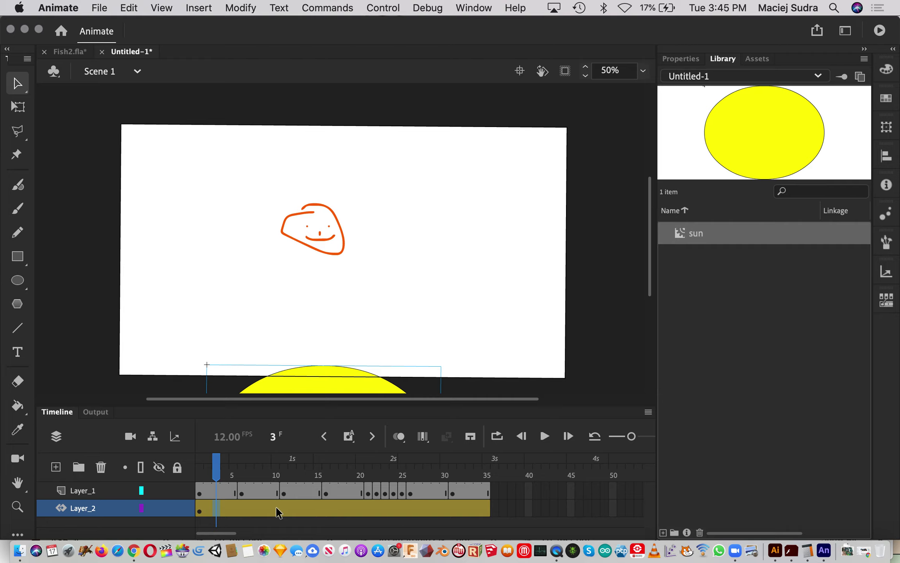
click(199, 509)
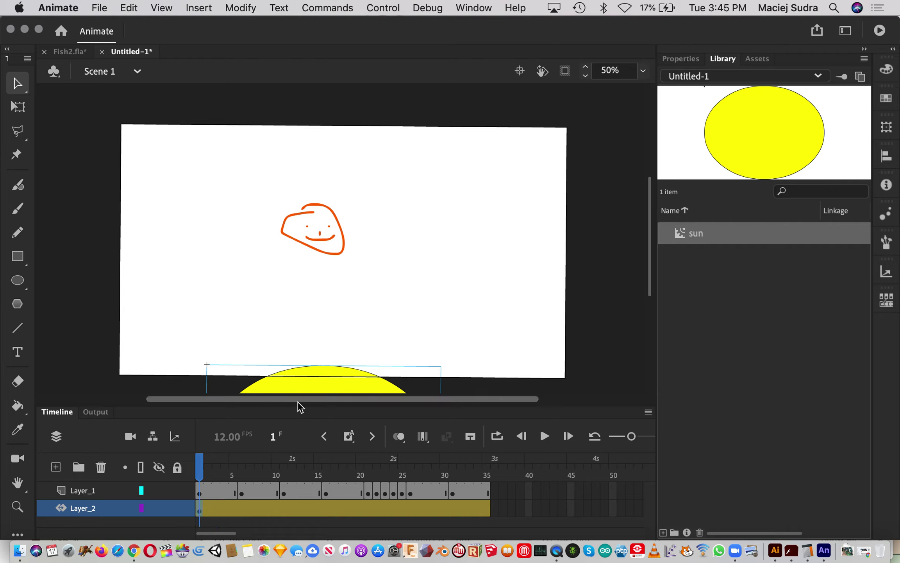
click(487, 510)
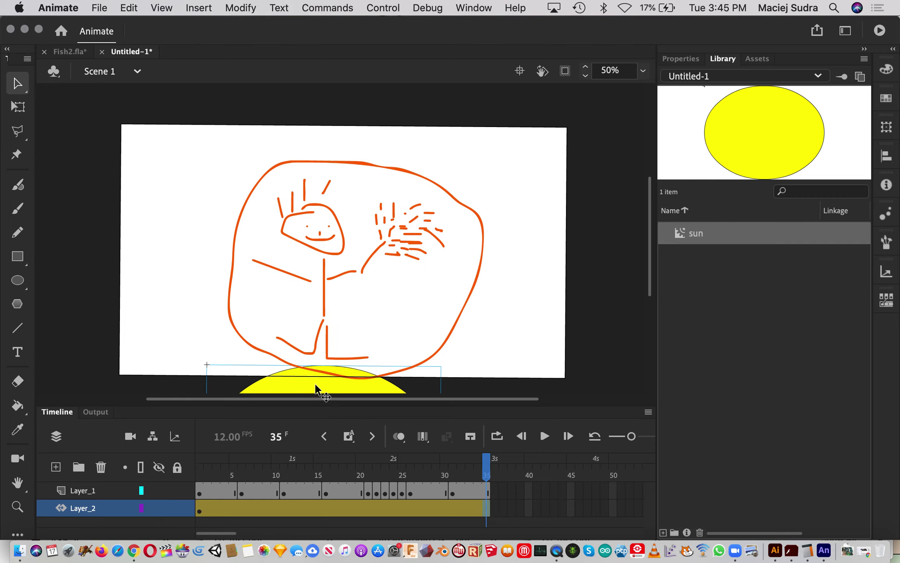
drag(315, 385, 341, 155)
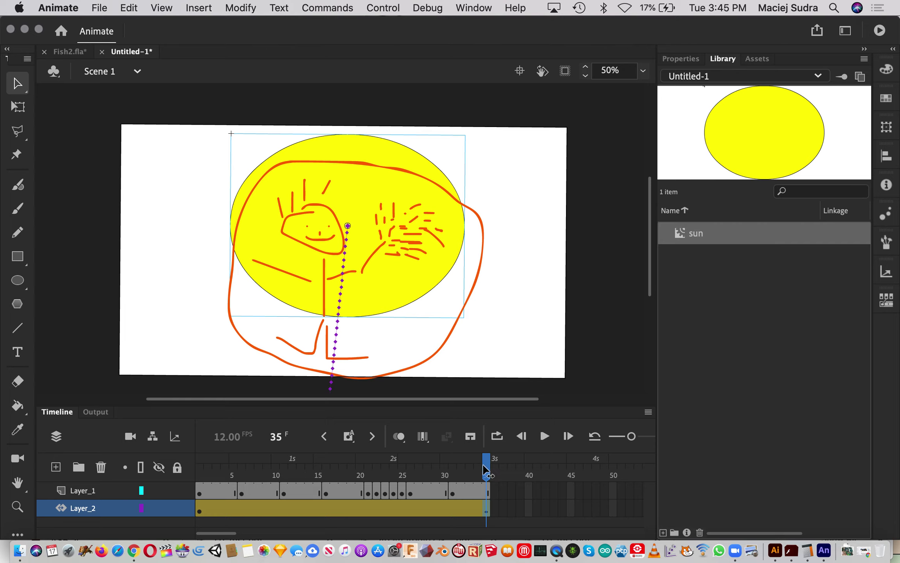
drag(486, 471, 198, 491)
At frame 19, drag the middle of the sun's motion path to the right into a curve
click(199, 509)
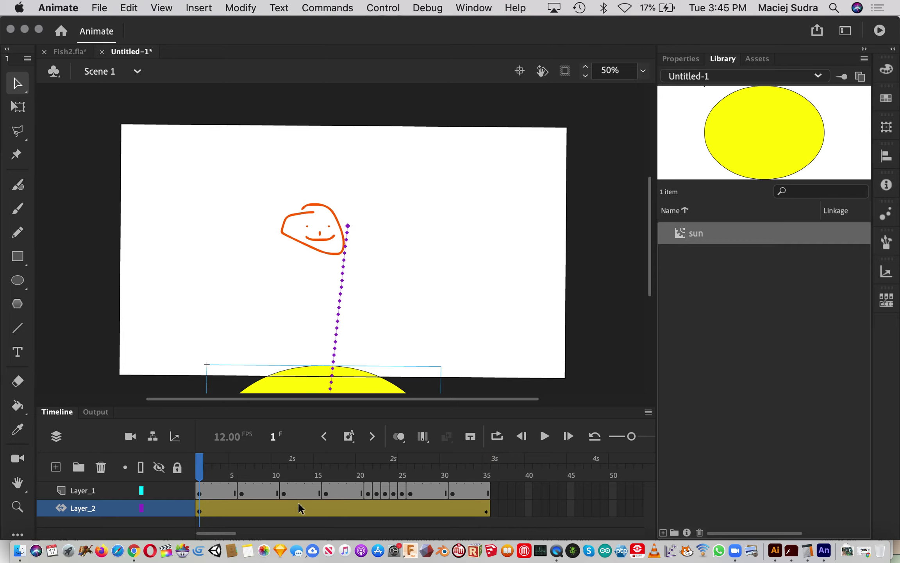
click(199, 511)
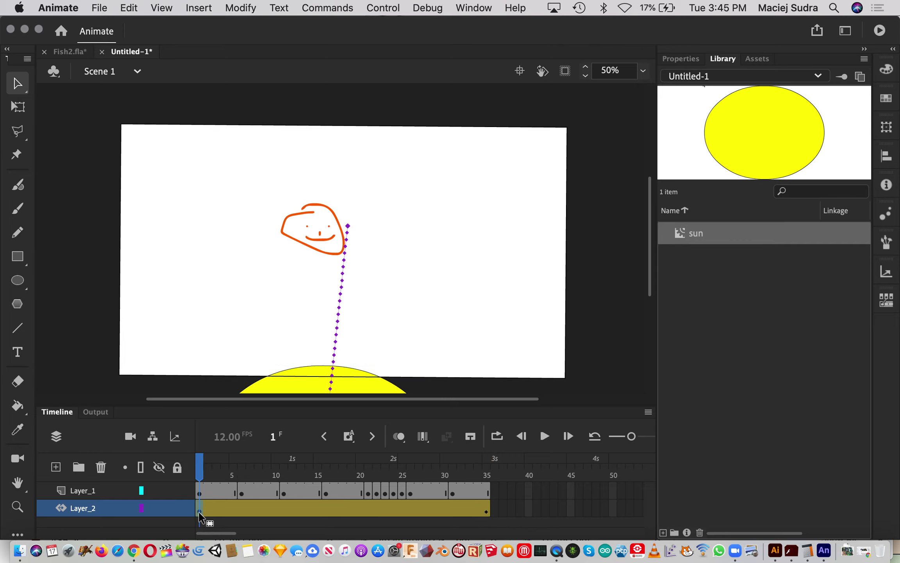
click(486, 511)
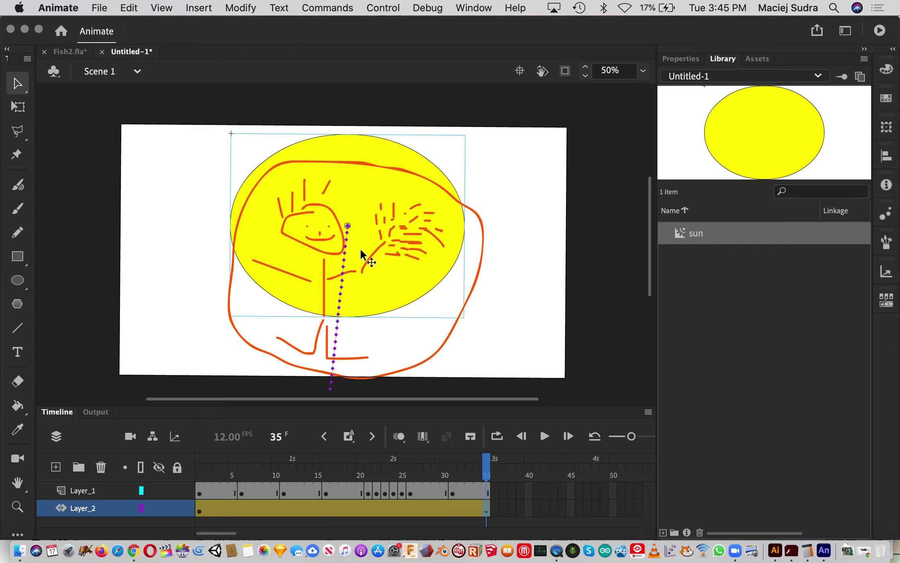
click(351, 504)
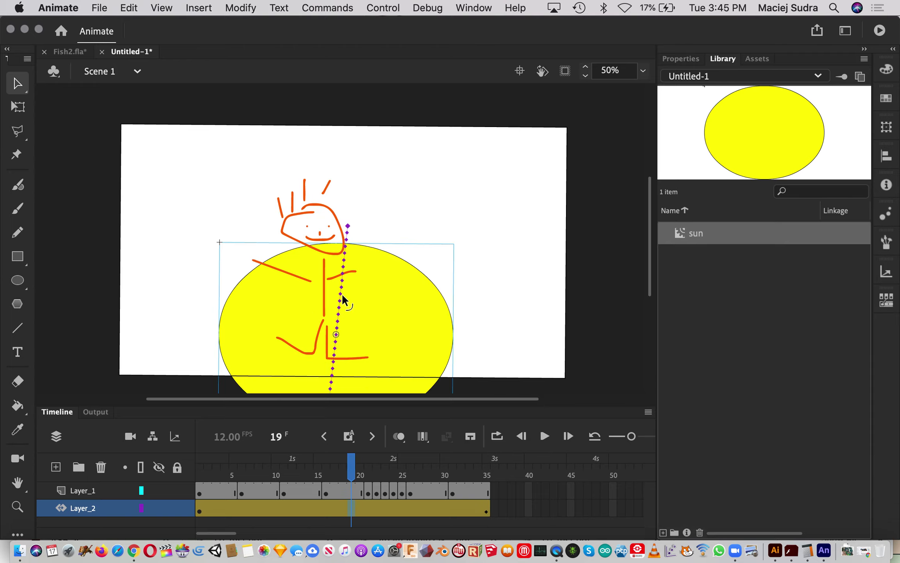
drag(336, 331, 419, 332)
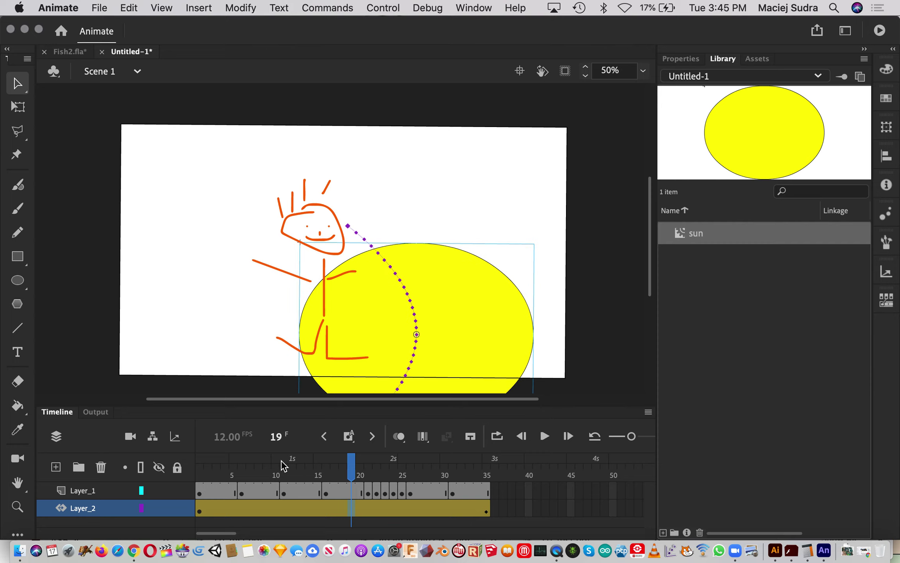
Scrub the timeline to preview the sun following the curved path, ending on the sun at frame 32
click(224, 463)
drag(202, 475, 461, 439)
click(406, 336)
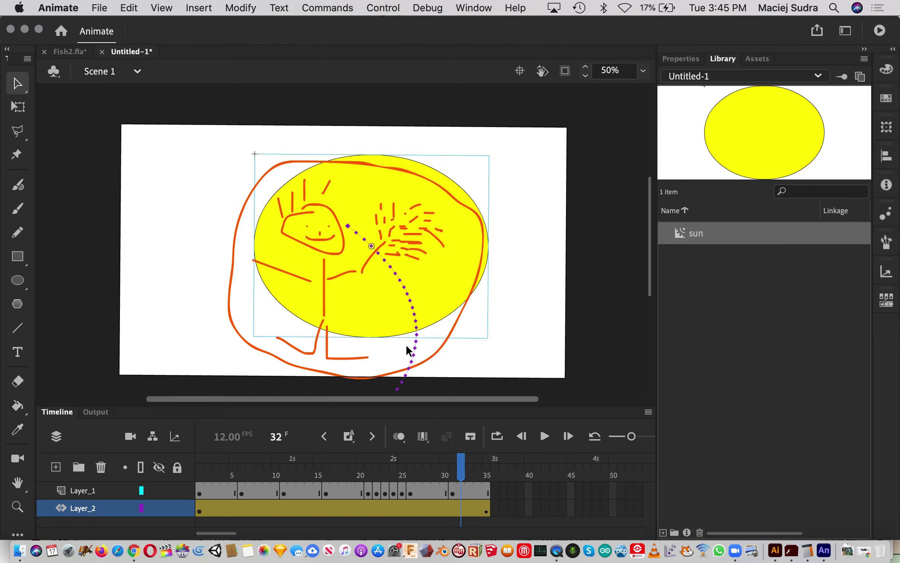